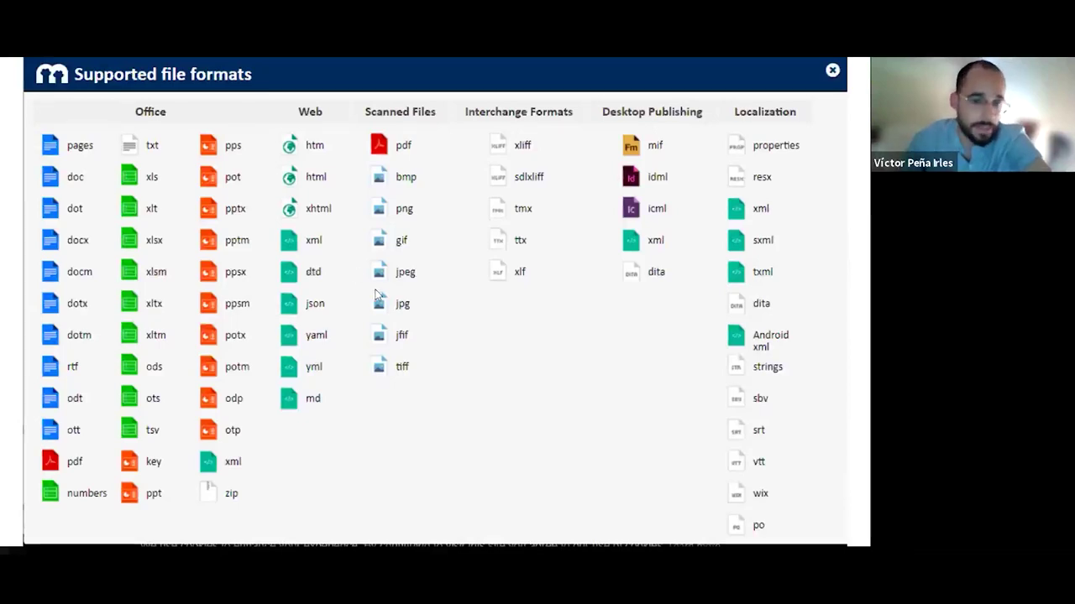
Switch to PowerPoint and look through the four slides of pres_test-1.pptx, ending on the contents slide
{"action": "key", "text": "Right"}
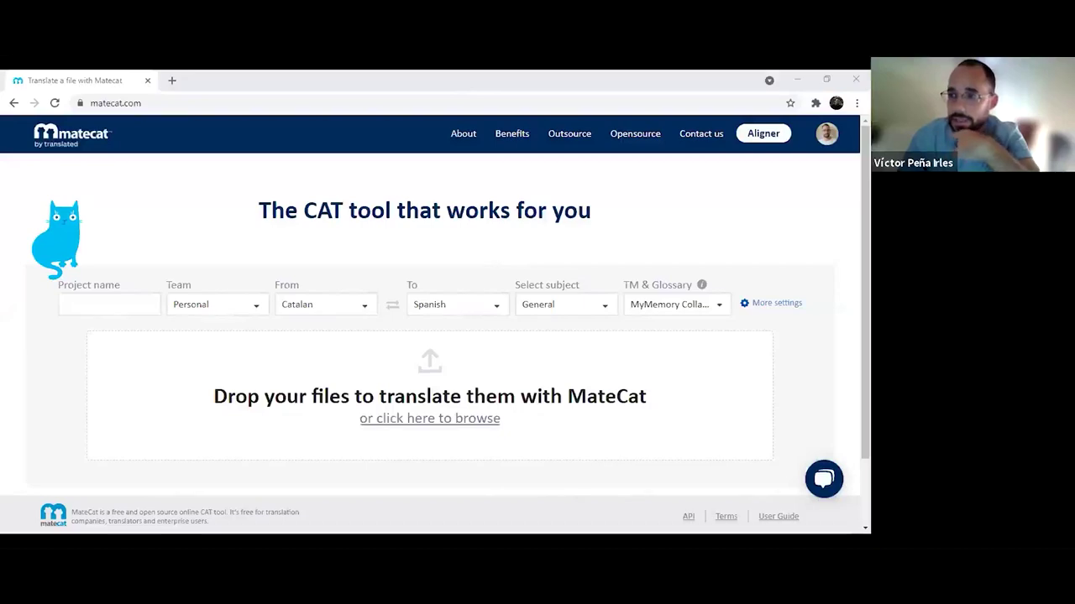
{"action": "key", "text": "alt+Tab"}
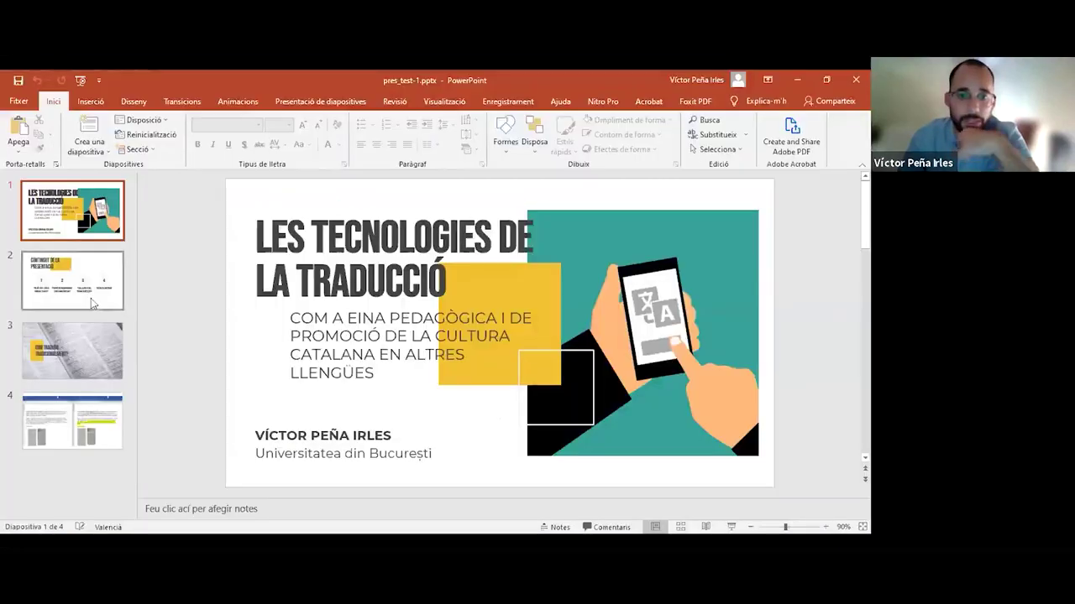
{"action": "left_click", "coordinate": [73, 281]}
{"action": "left_click", "coordinate": [73, 351]}
{"action": "left_click", "coordinate": [74, 409]}
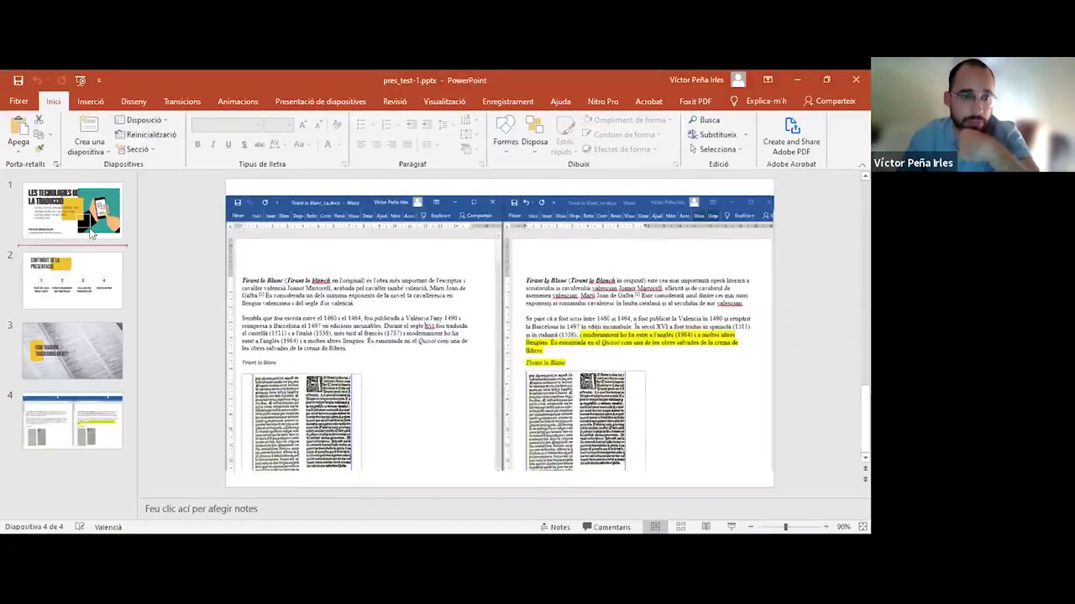
{"action": "left_click", "coordinate": [97, 235]}
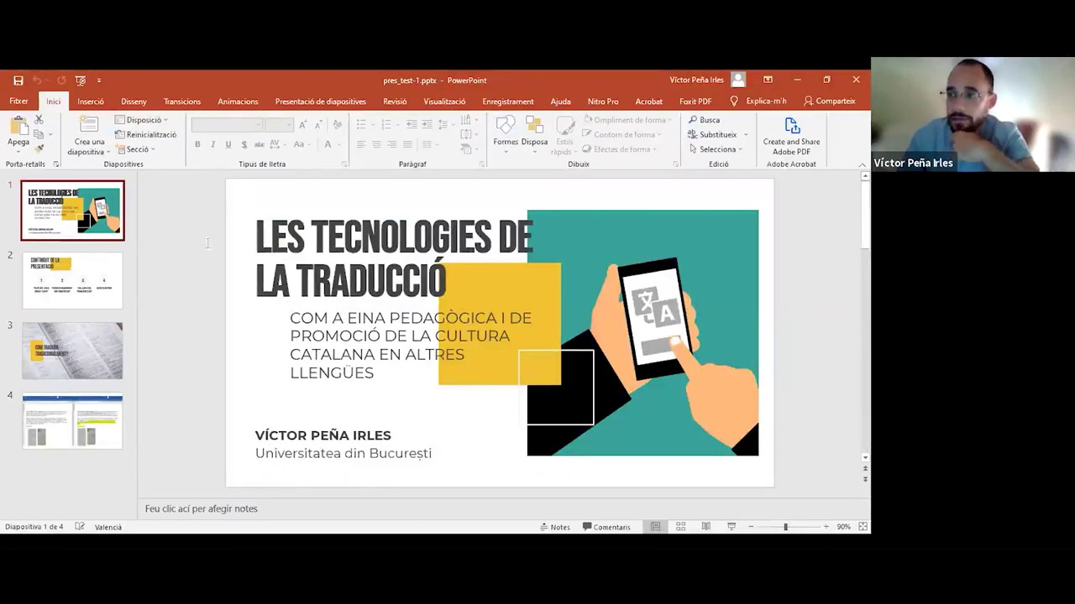
{"action": "left_click", "coordinate": [389, 317]}
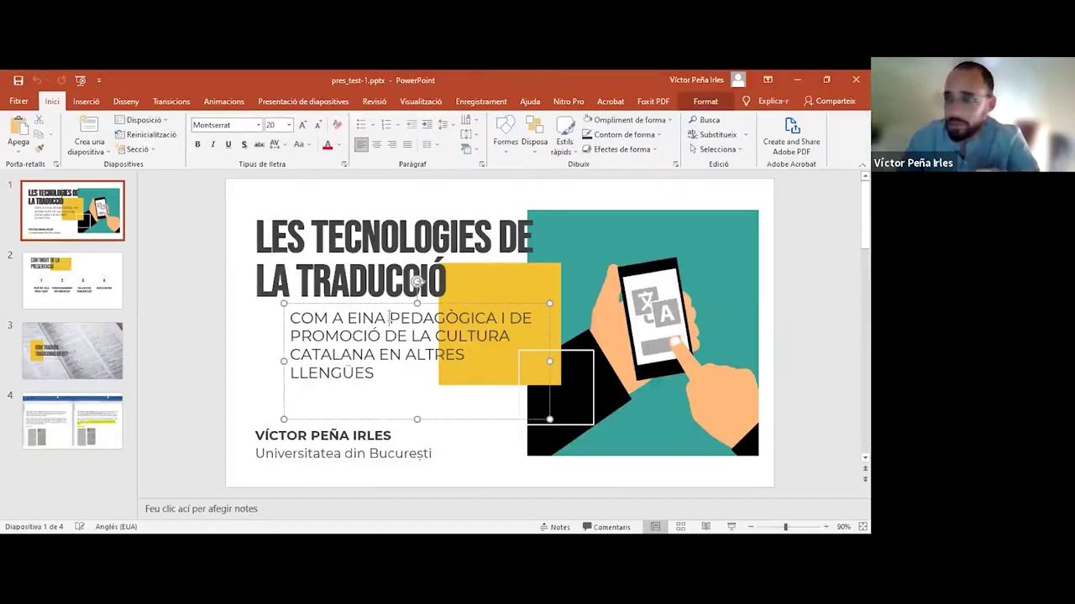
{"action": "left_click", "coordinate": [73, 351]}
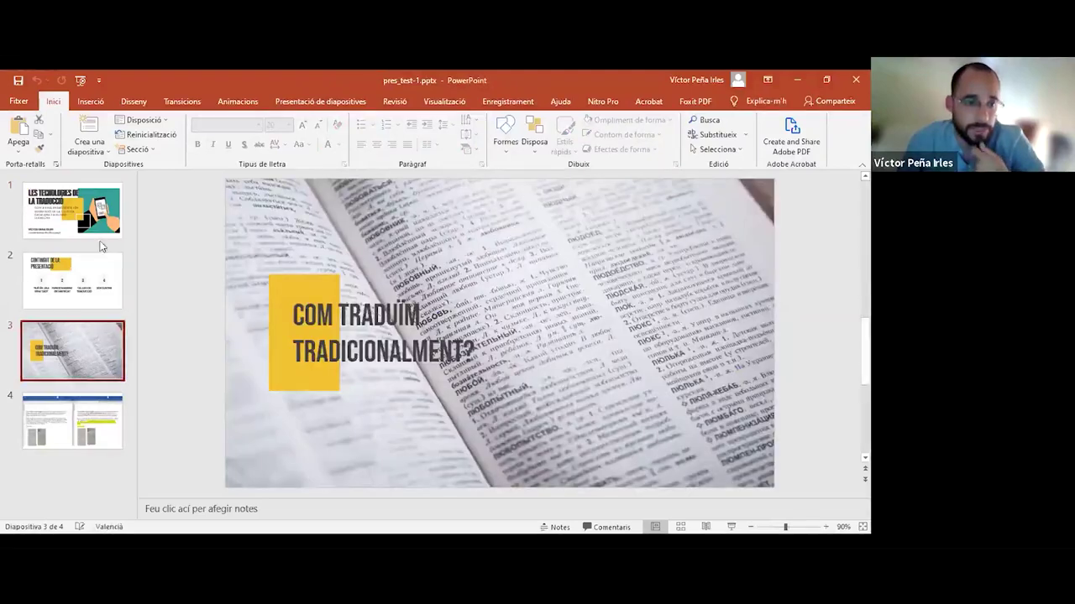
{"action": "left_click", "coordinate": [96, 239]}
{"action": "left_click", "coordinate": [90, 326]}
{"action": "left_click", "coordinate": [77, 396]}
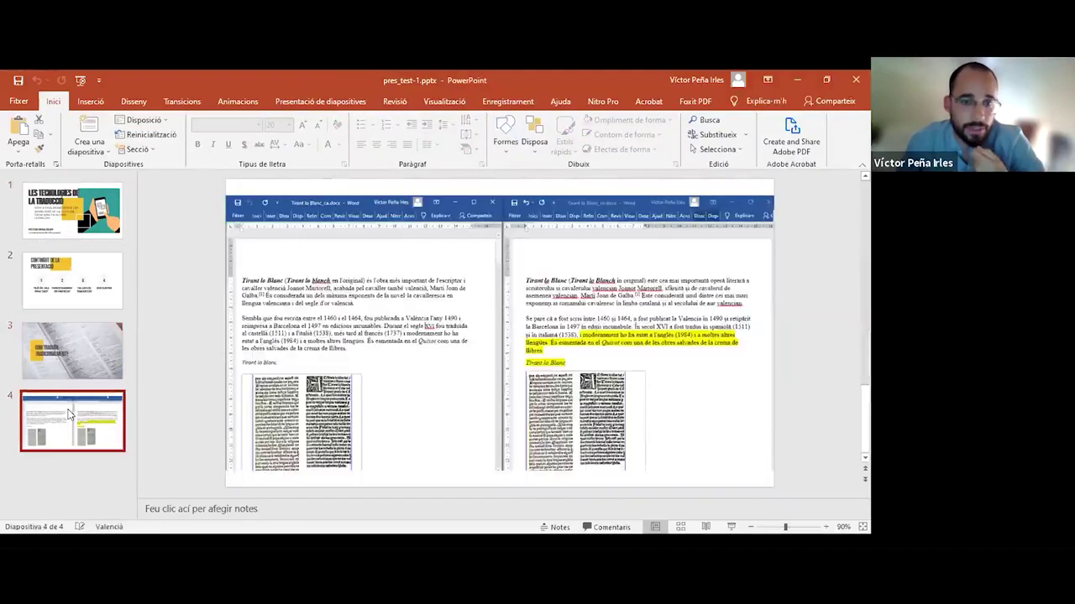
{"action": "left_click", "coordinate": [73, 211]}
{"action": "left_click", "coordinate": [73, 281]}
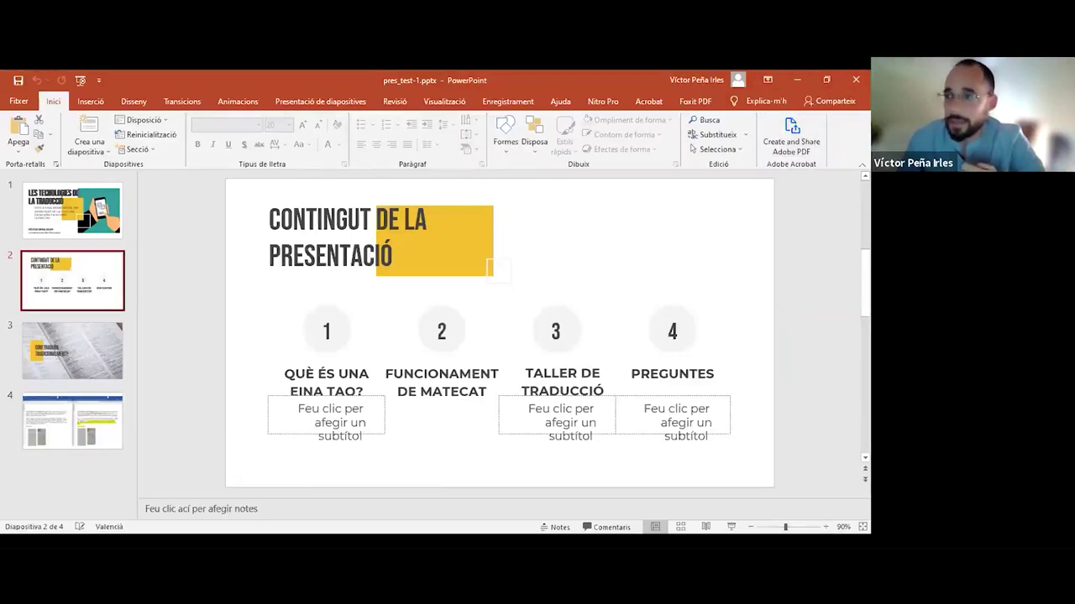
Switch to MateCat in the browser, name the new project Jornades-1 and add pres_test-1.pptx as the file to translate
{"action": "key", "text": "alt+Tab"}
{"action": "left_click", "coordinate": [111, 312]}
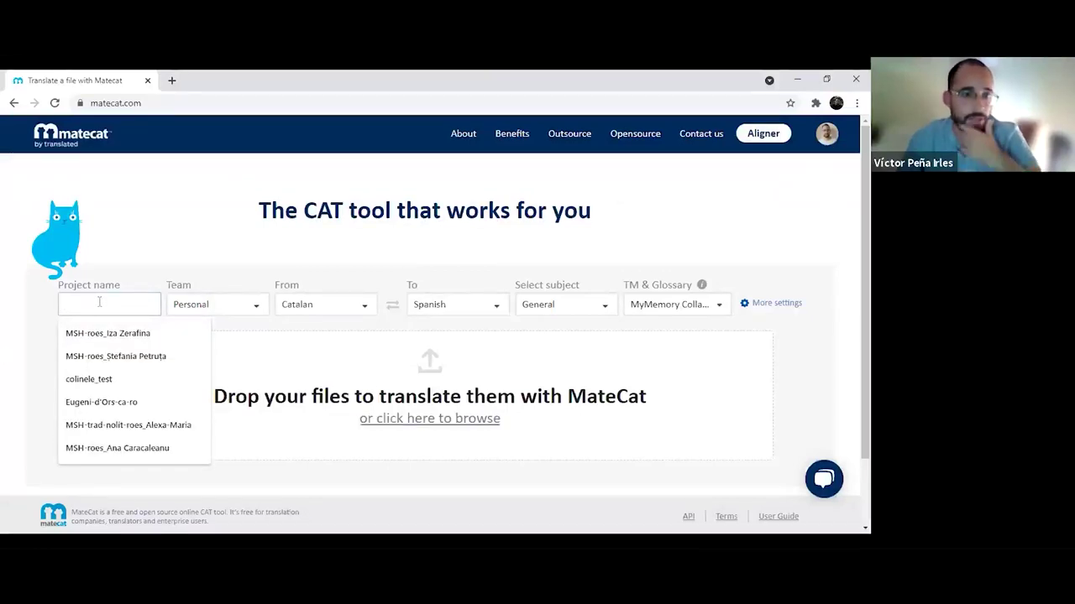
{"action": "type", "text": "Jorand"}
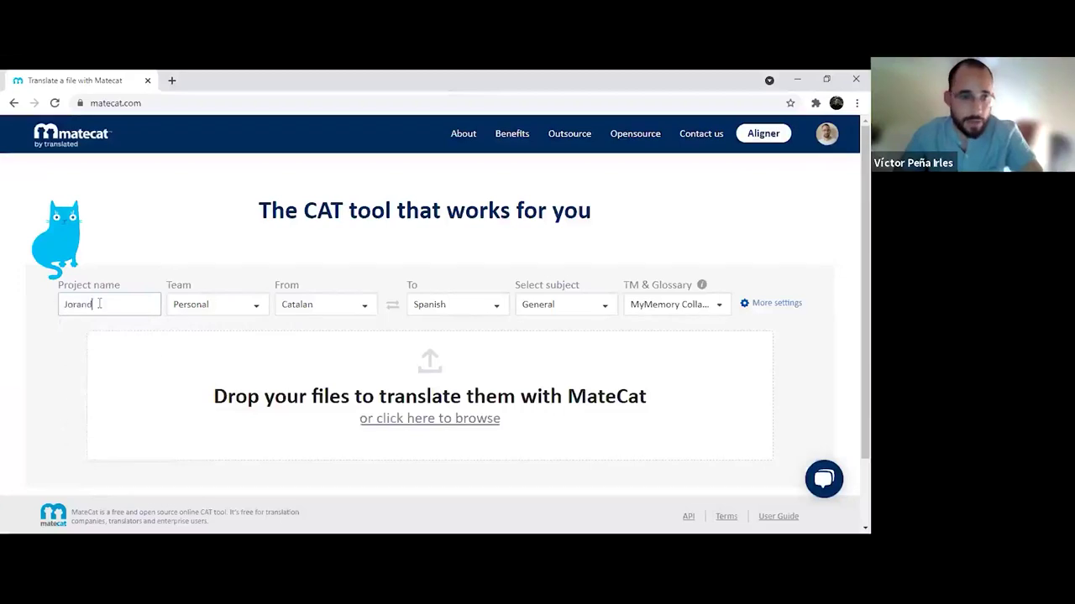
{"action": "type", "text": "da"}
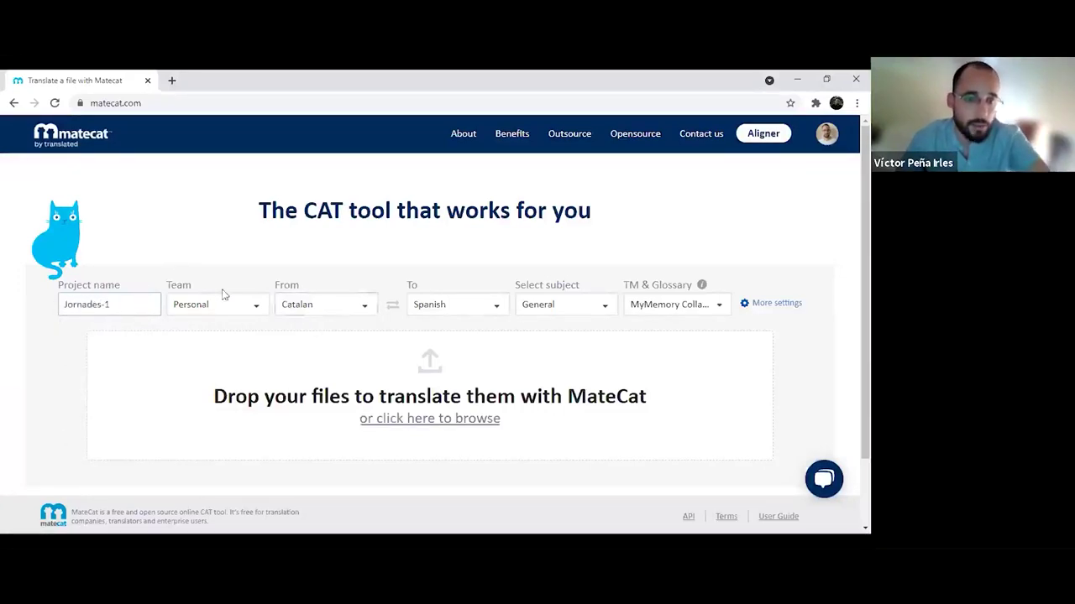
{"action": "left_click", "coordinate": [258, 310]}
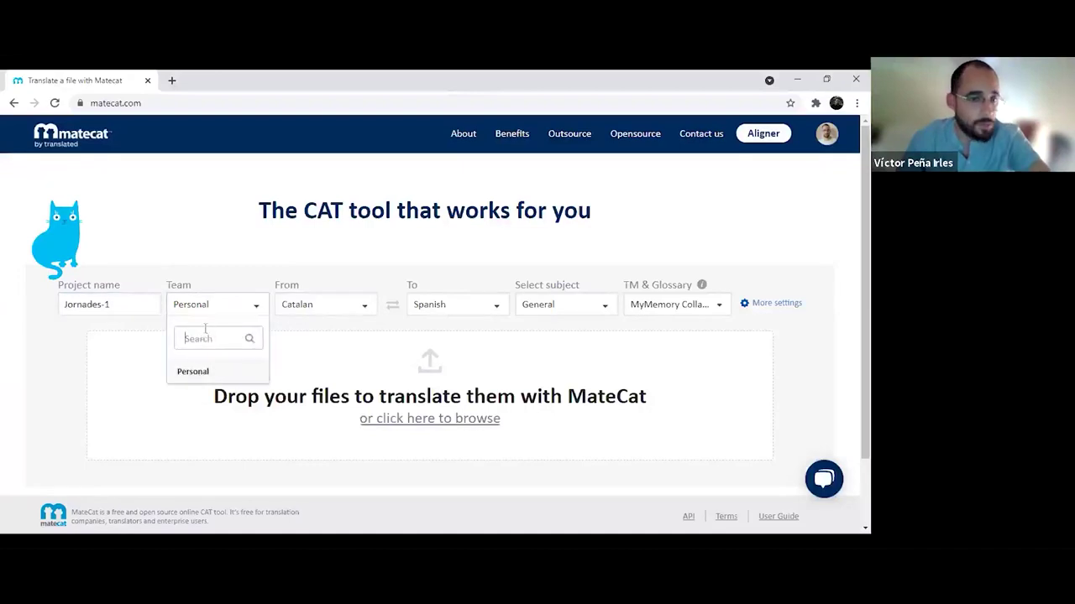
{"action": "left_click", "coordinate": [240, 309]}
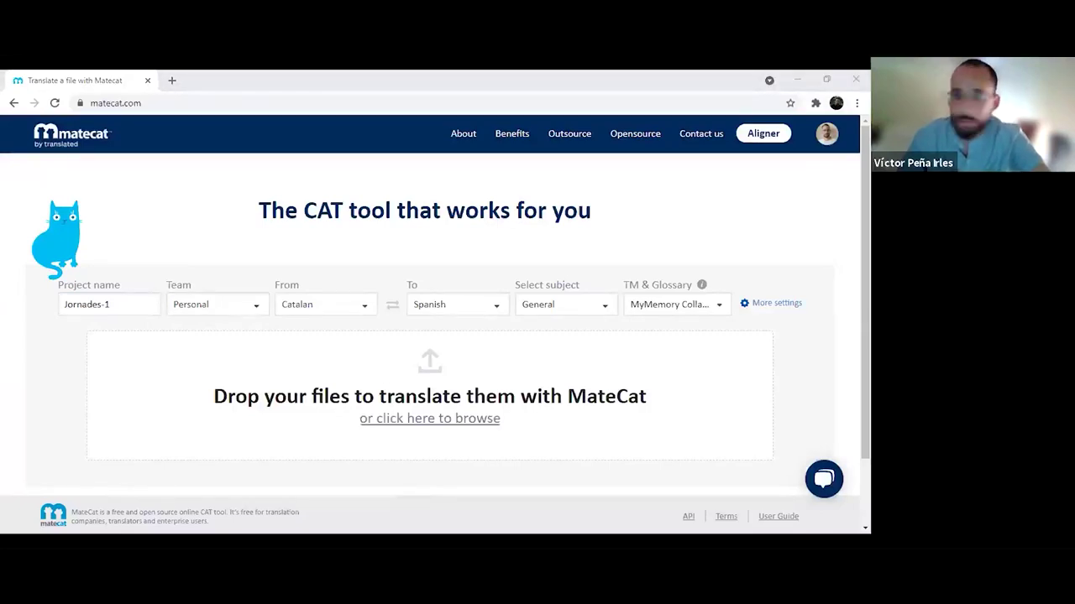
{"action": "left_click_drag", "start_coordinate": [347, 409], "coordinate": [294, 415]}
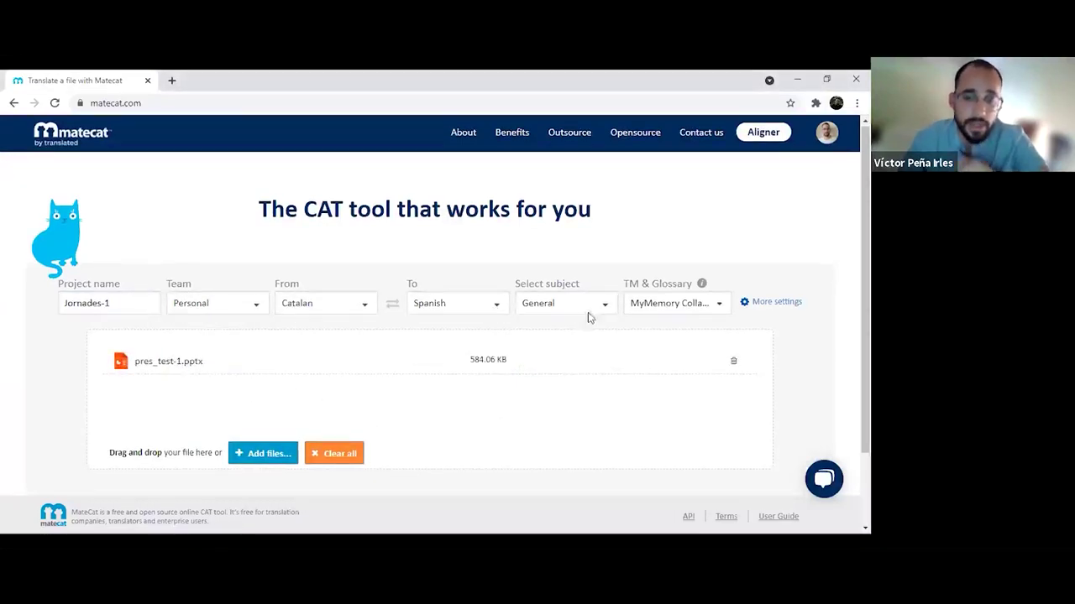
Create a new private translation memory and glossary resource named "Jornades ca-es" in the project settings
{"action": "left_click", "coordinate": [755, 304]}
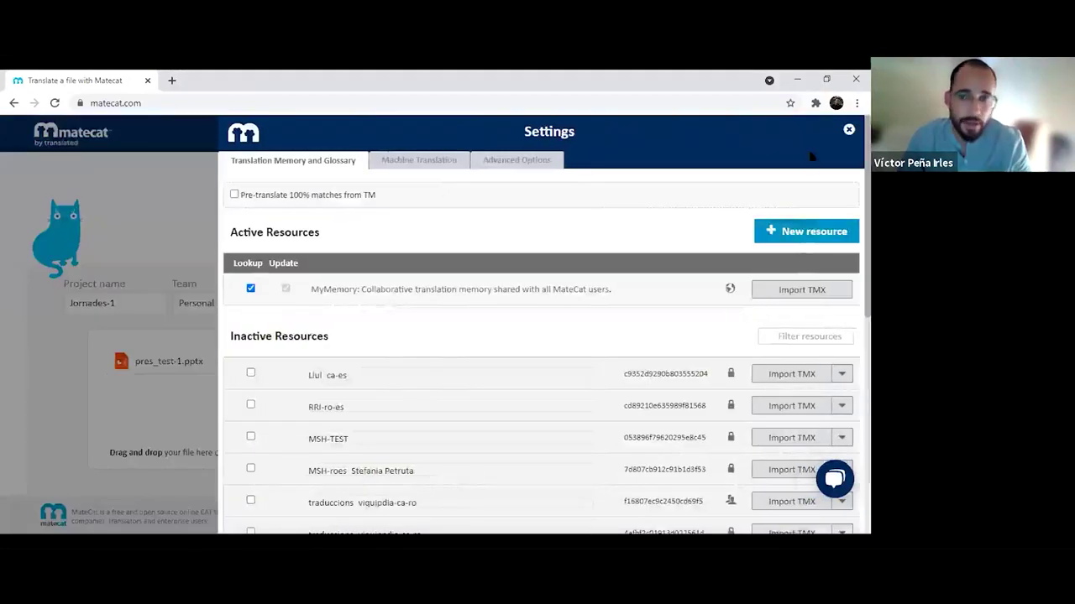
{"action": "left_click", "coordinate": [848, 131]}
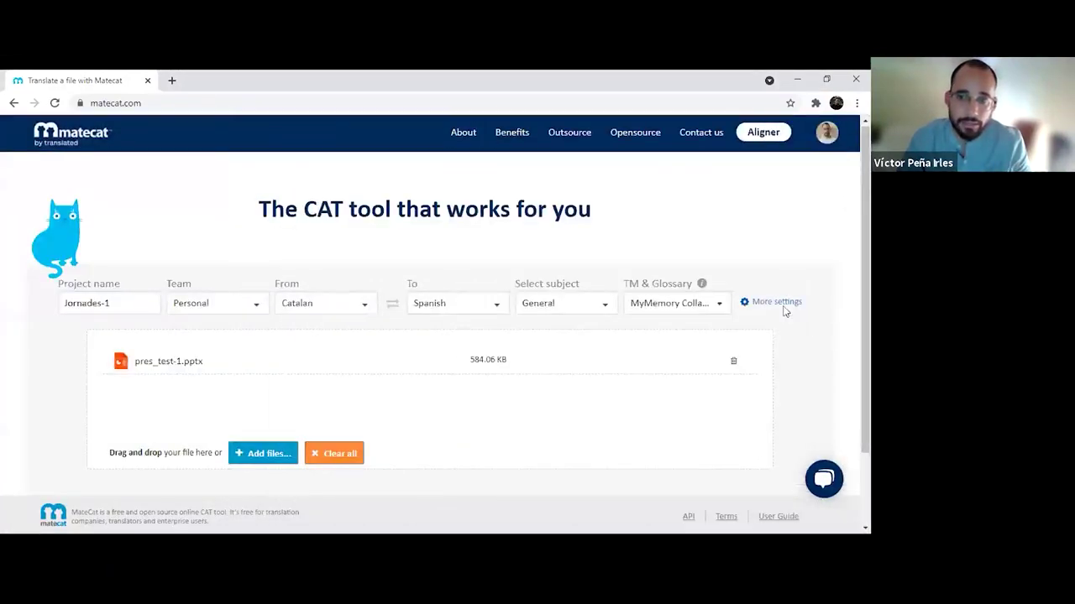
{"action": "left_click", "coordinate": [784, 307]}
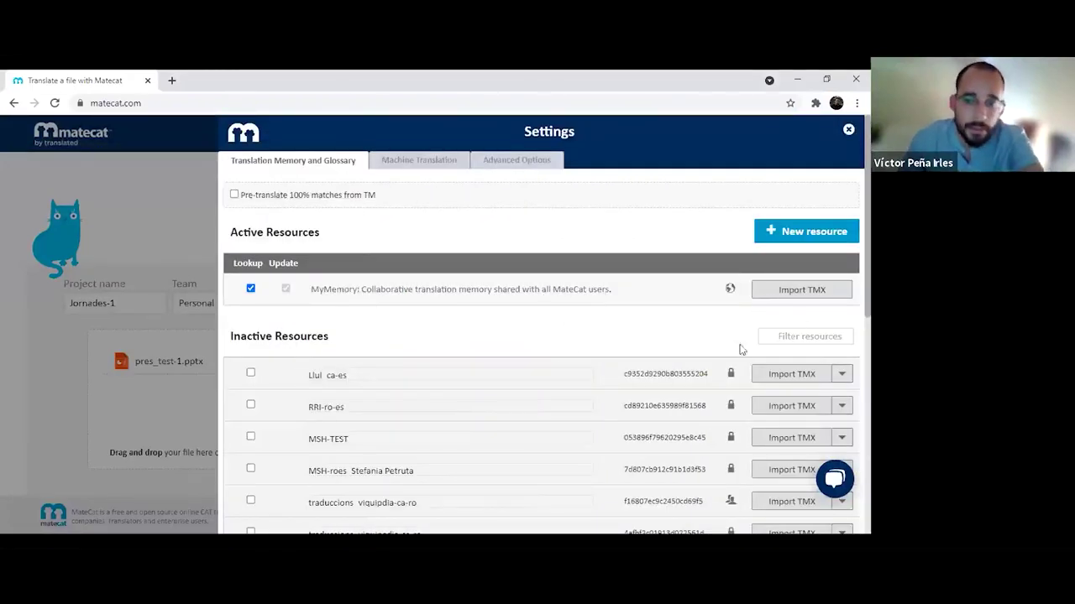
{"action": "left_click", "coordinate": [774, 230]}
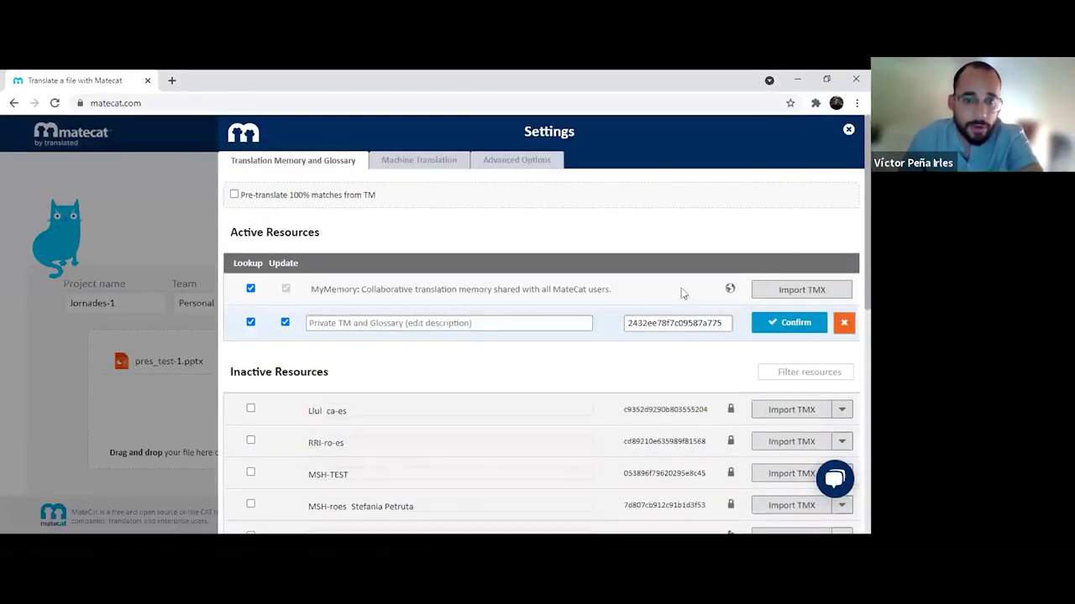
{"action": "left_click", "coordinate": [563, 325]}
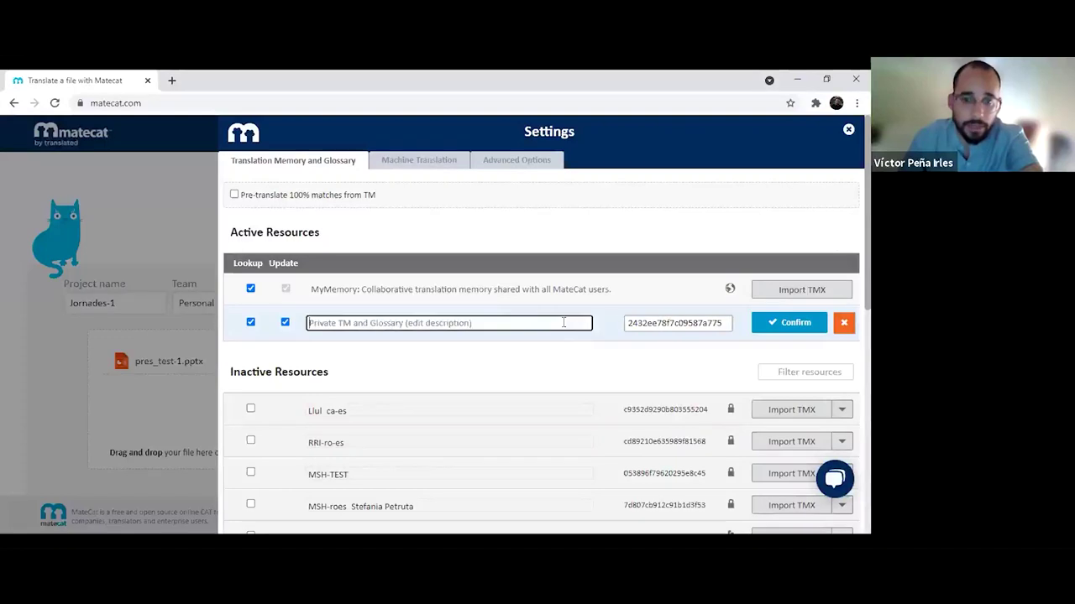
{"action": "type", "text": "J"}
{"action": "key", "text": "BackSpace"}
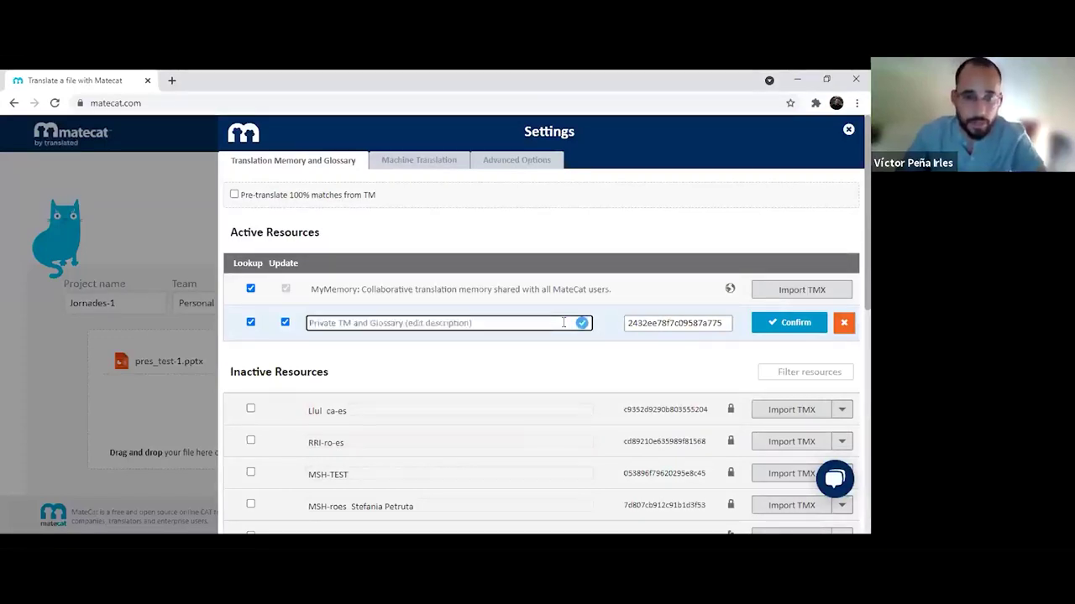
{"action": "type", "text": "Jorand"}
{"action": "key", "text": "BackSpace"}
{"action": "key", "text": "BackSpace"}
{"action": "key", "text": "BackSpace"}
{"action": "type", "text": "n"}
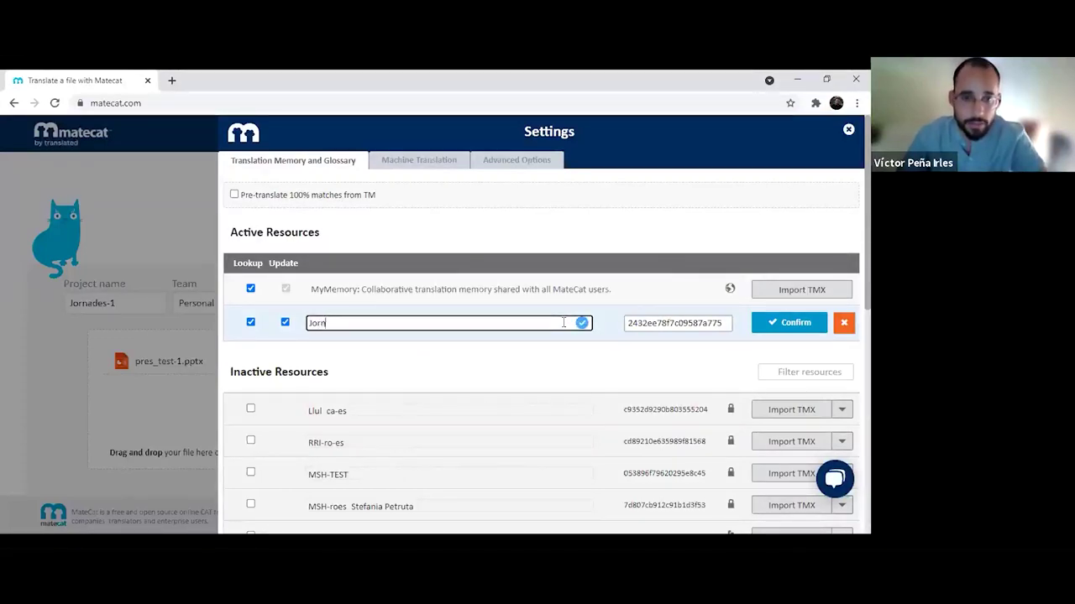
{"action": "type", "text": "ades ca-es"}
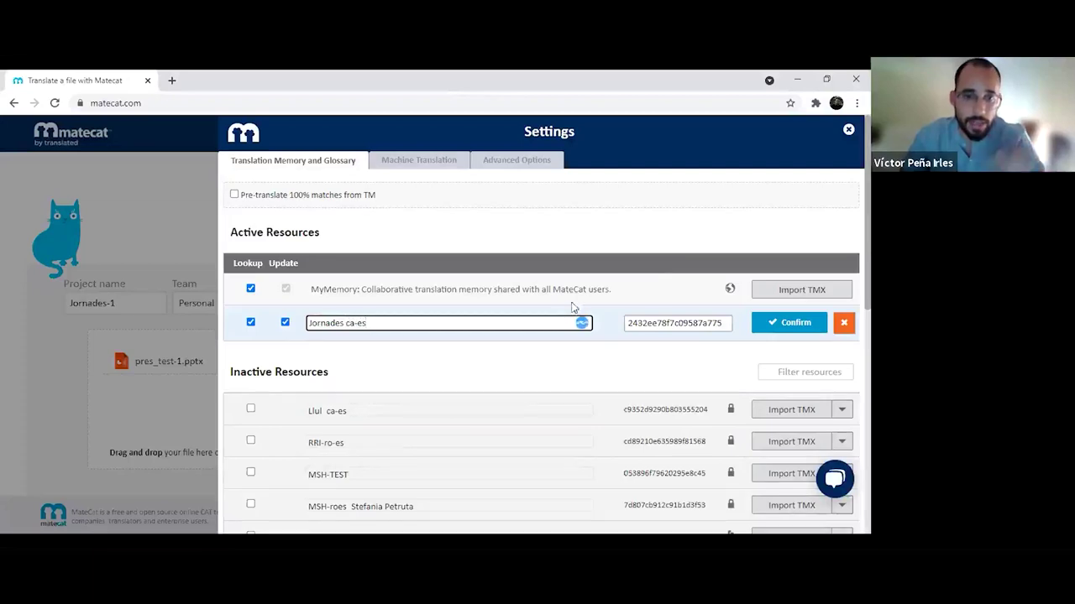
{"action": "left_click", "coordinate": [781, 322]}
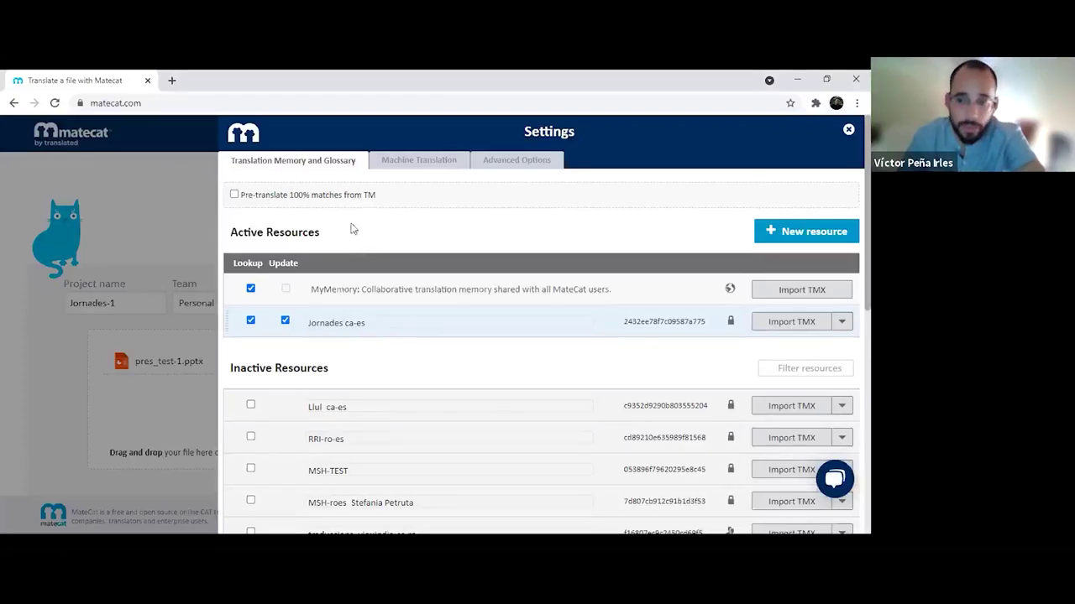
Disable the MyMemory machine translation engine for this project and close the settings
{"action": "left_click", "coordinate": [419, 160]}
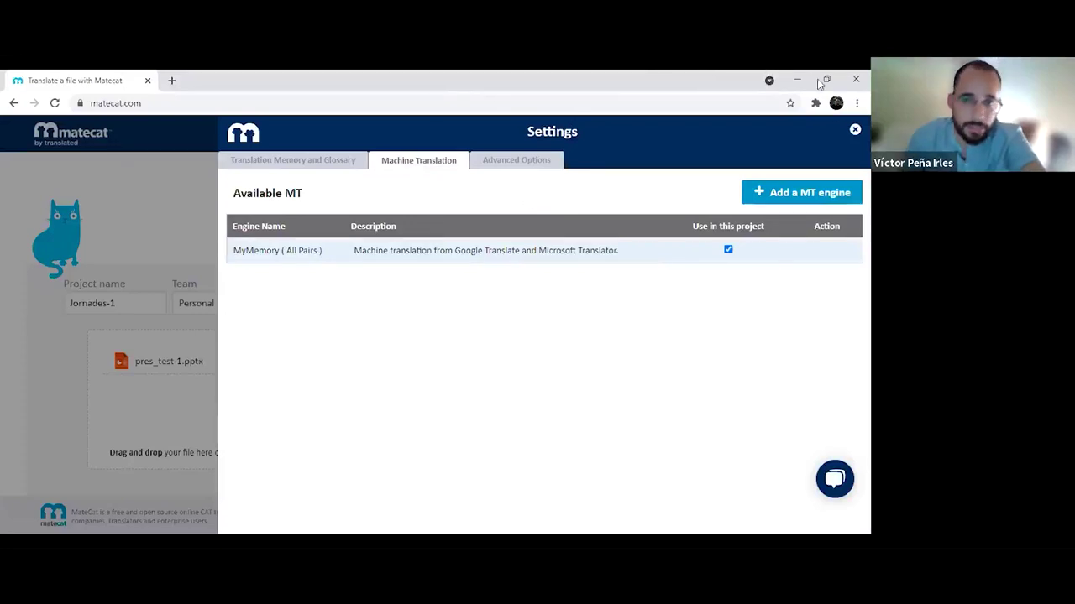
{"action": "left_click", "coordinate": [728, 251]}
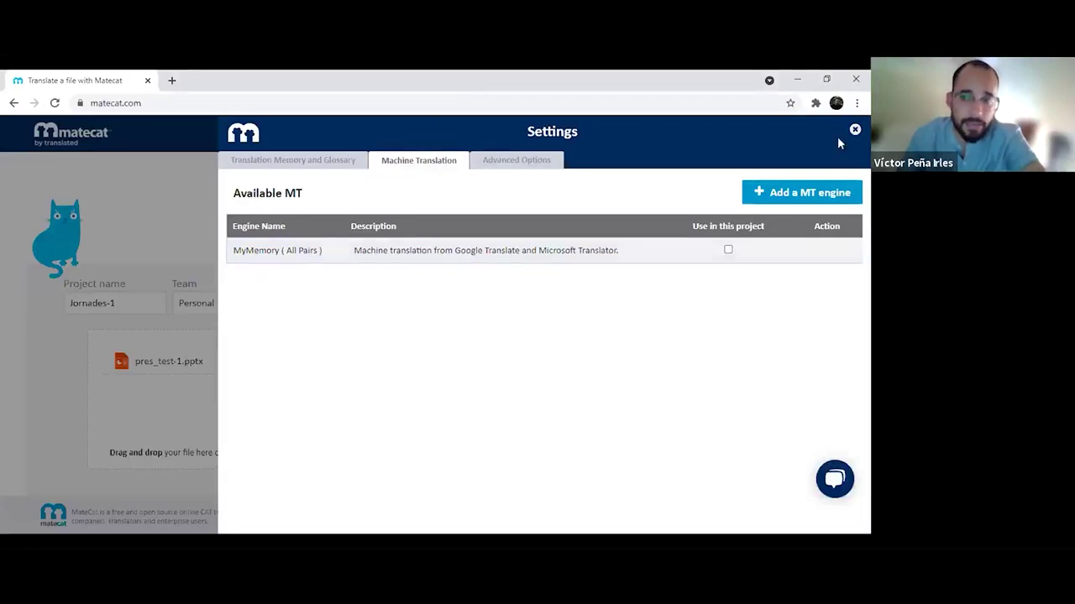
{"action": "key", "text": "Escape"}
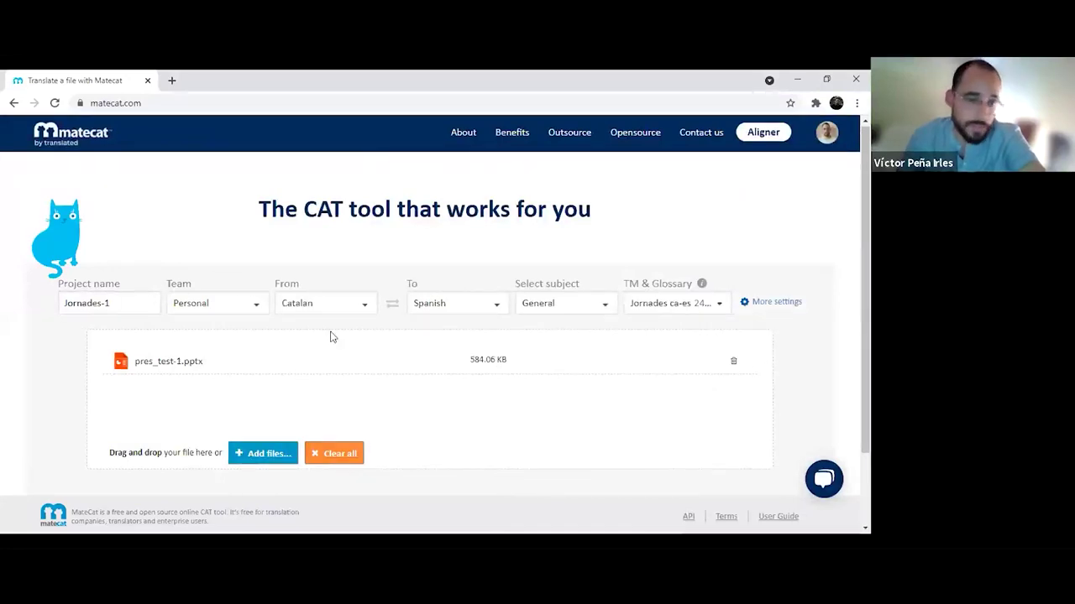
Run the volume analysis of the project and open its Catalan to Spanish job for translation
{"action": "scroll", "coordinate": [330, 330], "scroll_direction": "down", "scroll_amount": 1}
{"action": "scroll", "coordinate": [458, 317], "scroll_direction": "up", "scroll_amount": 1}
{"action": "left_click", "coordinate": [697, 490]}
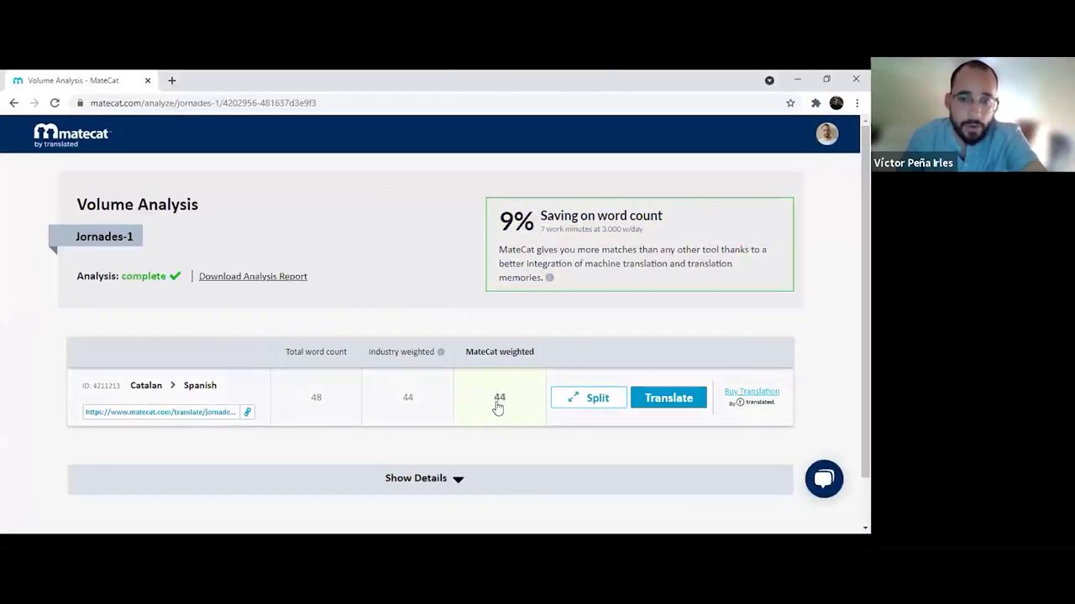
{"action": "left_click", "coordinate": [657, 400]}
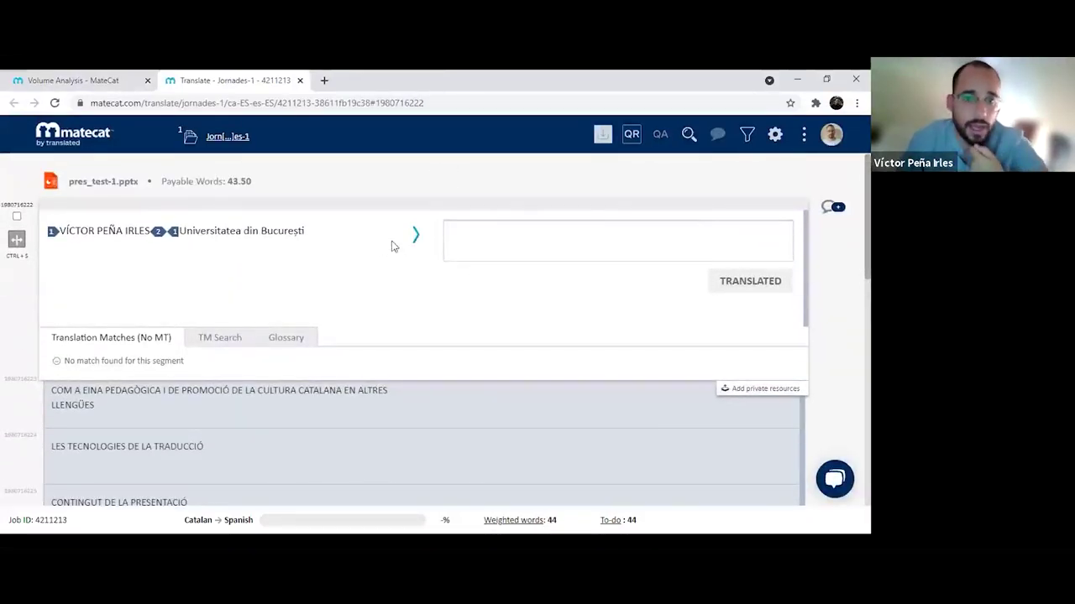
Copy the source text of the first segment, with its tags, into the target and mark the segment as translated
{"action": "left_click", "coordinate": [475, 243]}
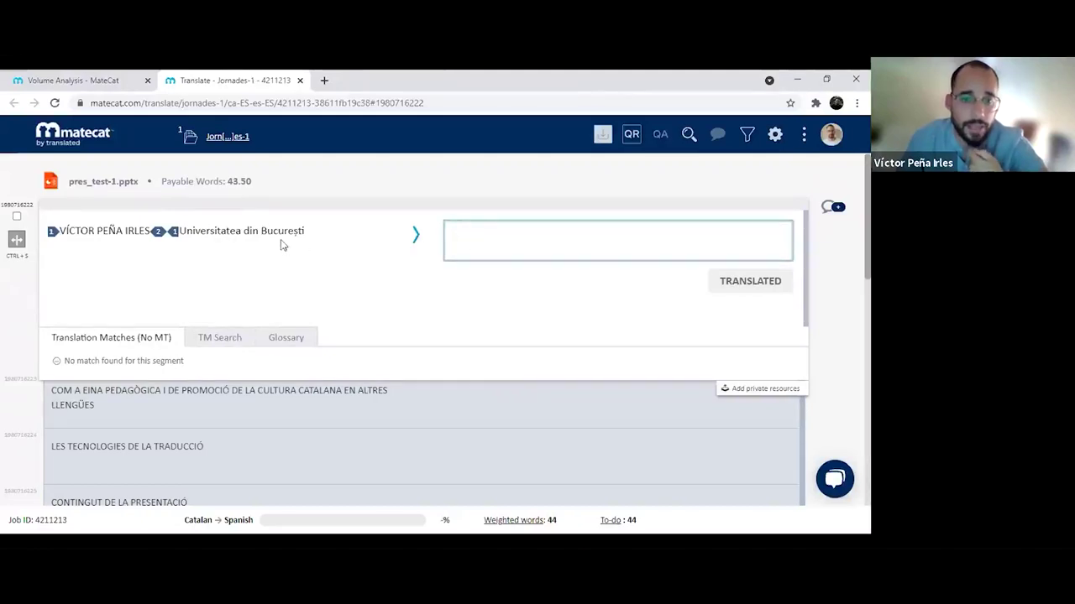
{"action": "left_click_drag", "start_coordinate": [304, 232], "coordinate": [228, 233]}
{"action": "left_click", "coordinate": [419, 244]}
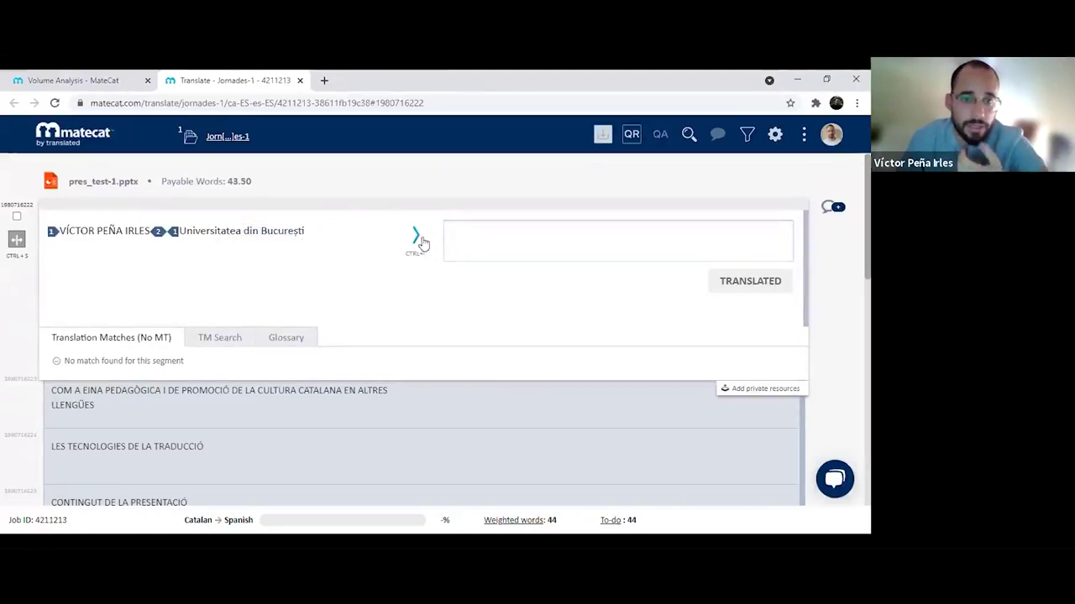
{"action": "left_click", "coordinate": [418, 240]}
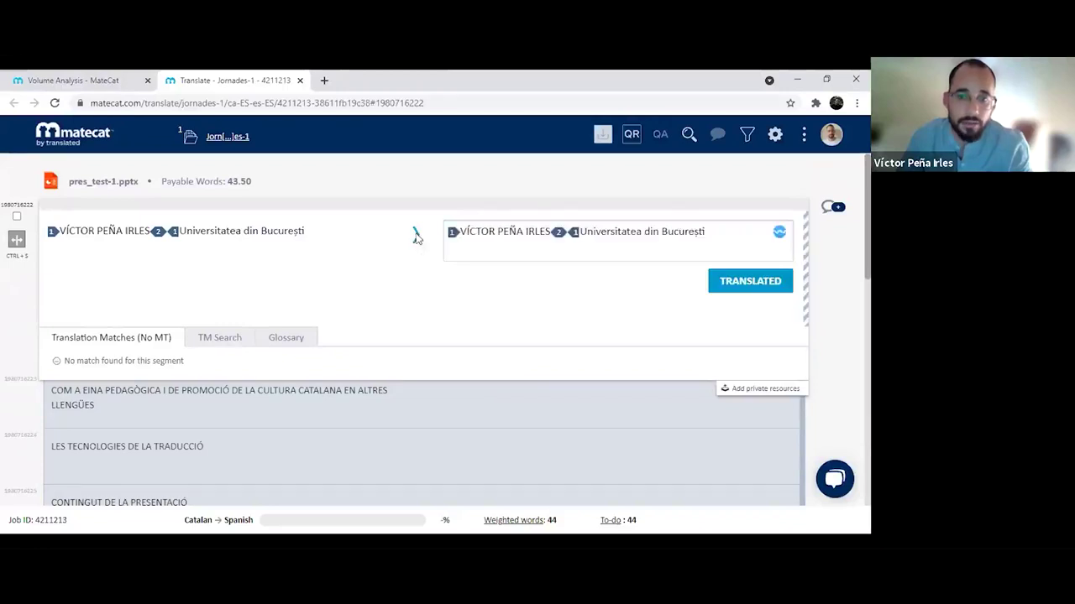
{"action": "left_click", "coordinate": [745, 285]}
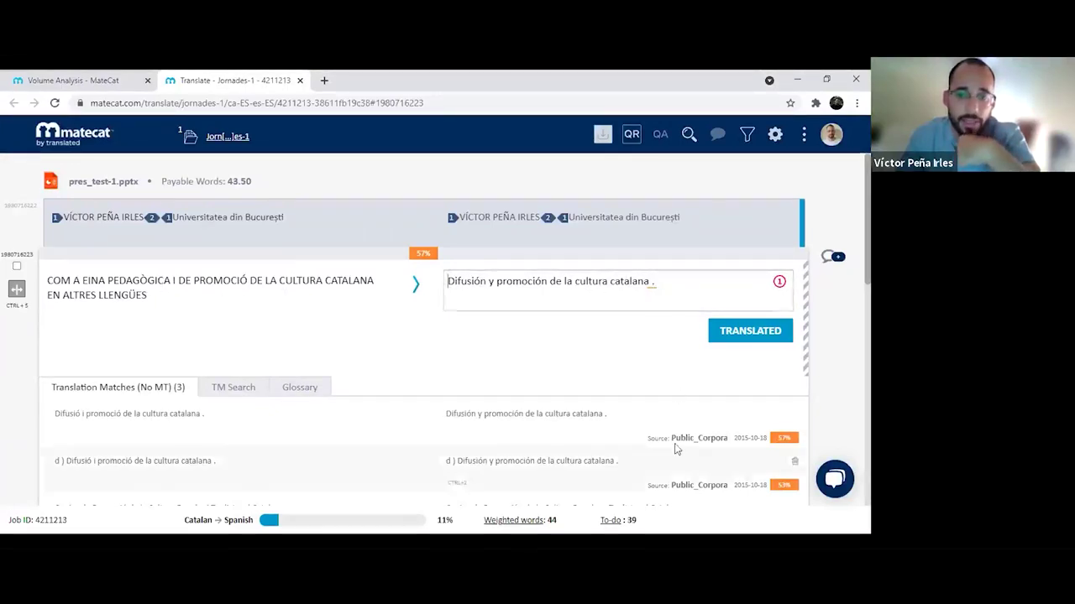
Examine the source and match percentage of the second segment's first translation match and the suggested target text
{"action": "left_click_drag", "start_coordinate": [671, 437], "coordinate": [731, 437]}
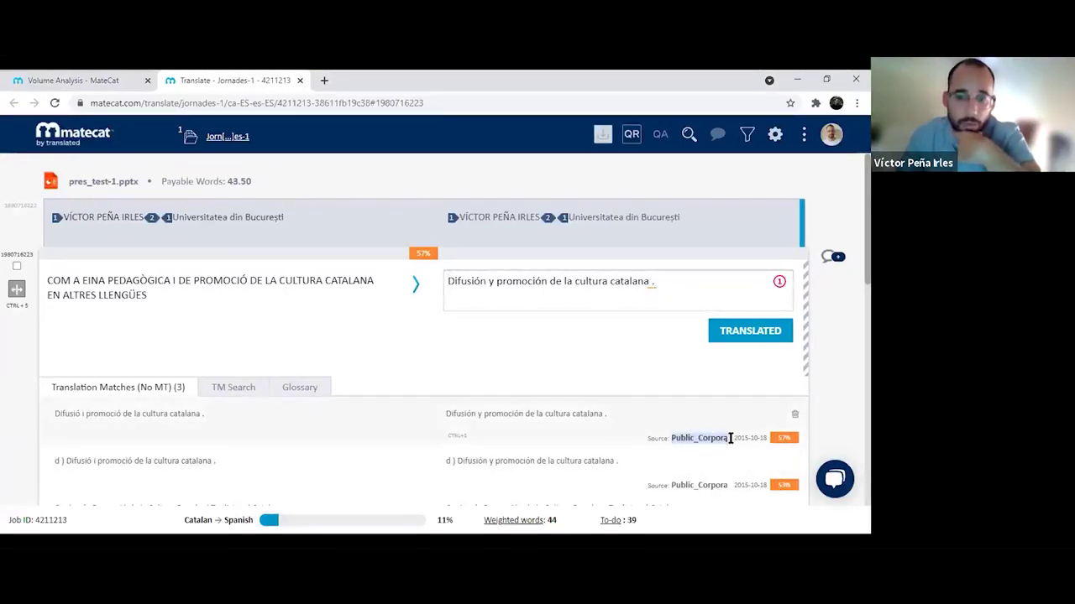
{"action": "left_click_drag", "start_coordinate": [772, 437], "coordinate": [796, 437]}
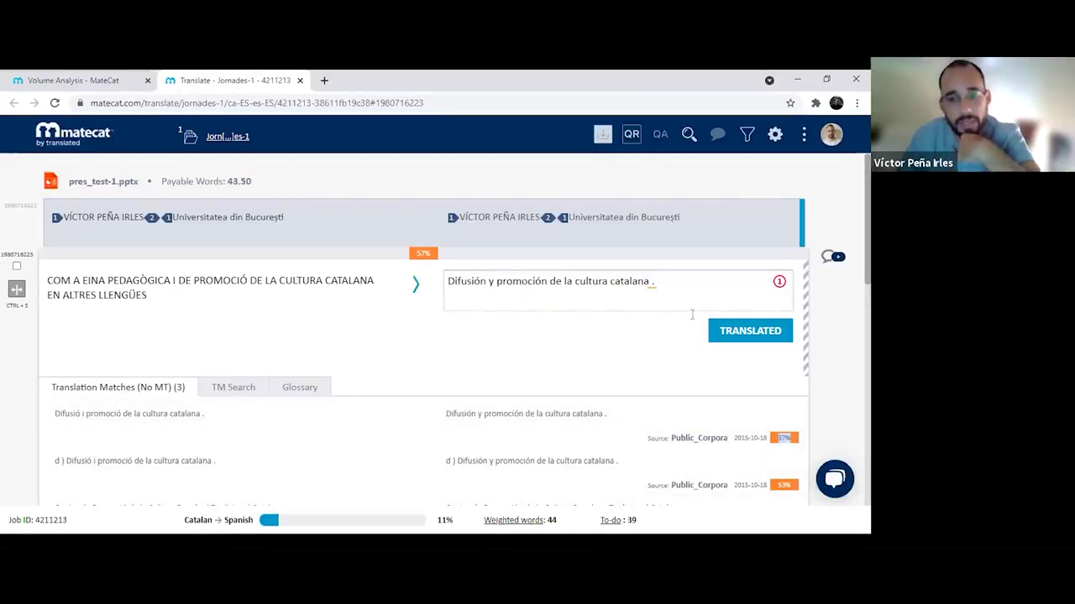
{"action": "left_click_drag", "start_coordinate": [686, 280], "coordinate": [448, 272]}
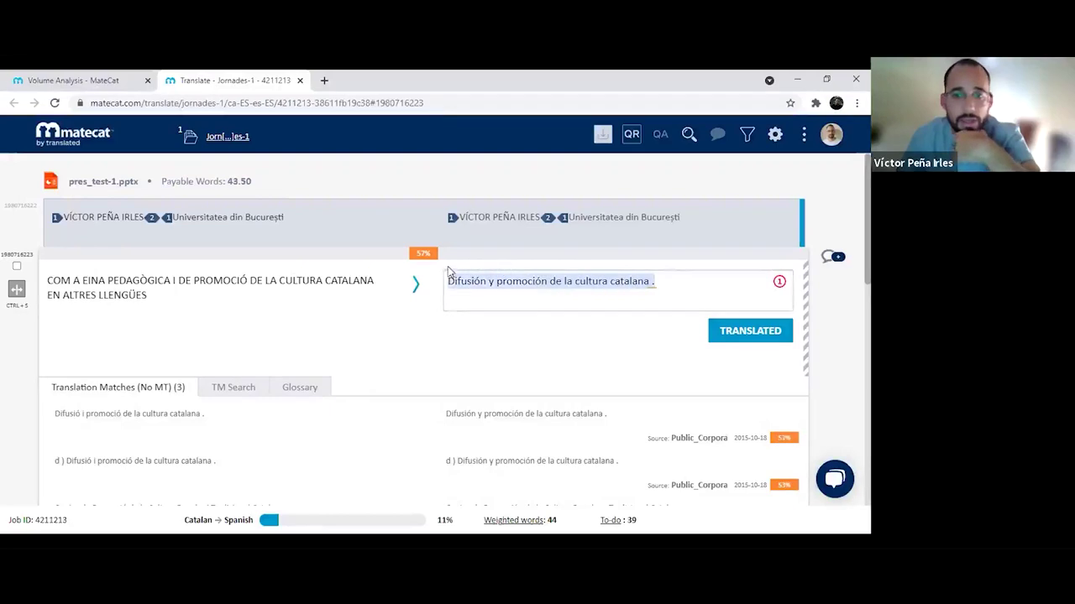
Translate the second segment as "COMO HERRAMIENTA Y DE PROMOCIÓN DE LA CULTURA CATALANA EN OTRAS LENGUAS" and mark it as translated
{"action": "type", "text": "COMO HE"}
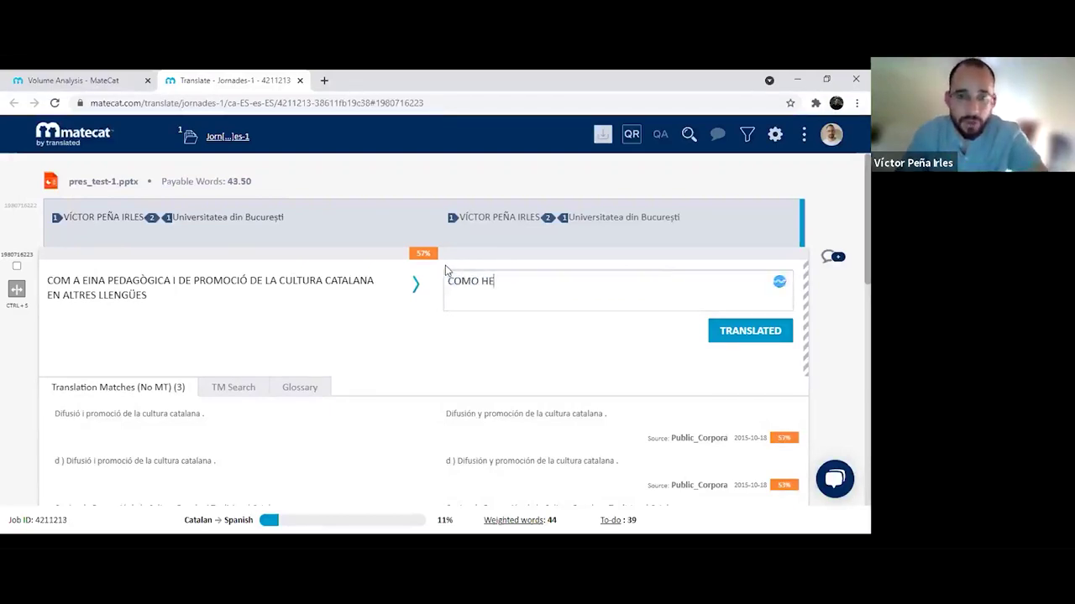
{"action": "type", "text": "RRAMIENTA "}
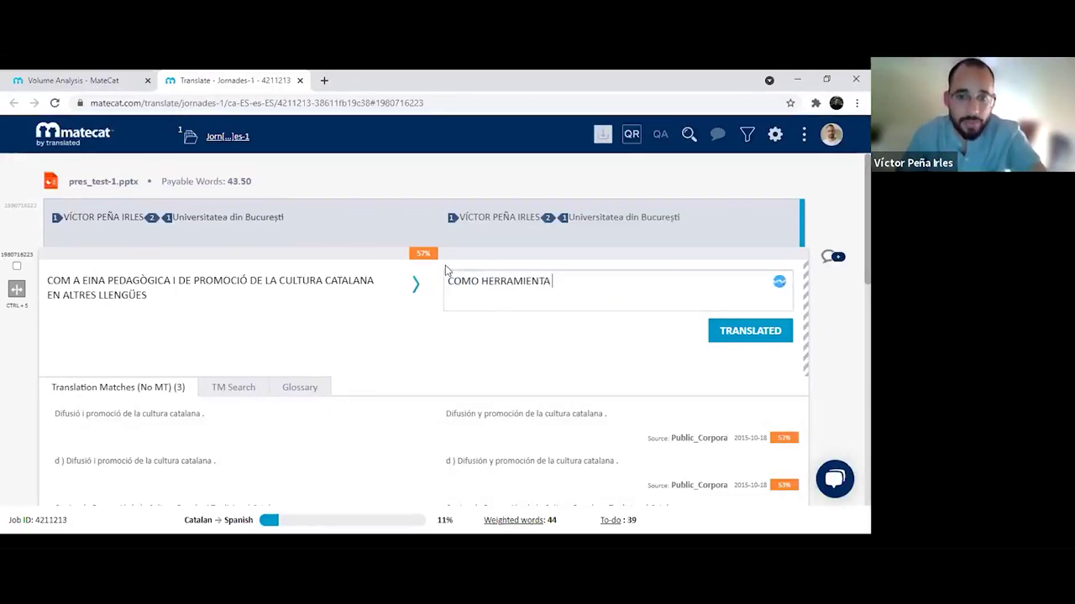
{"action": "type", "text": "Y DE PROMOCIÓN"}
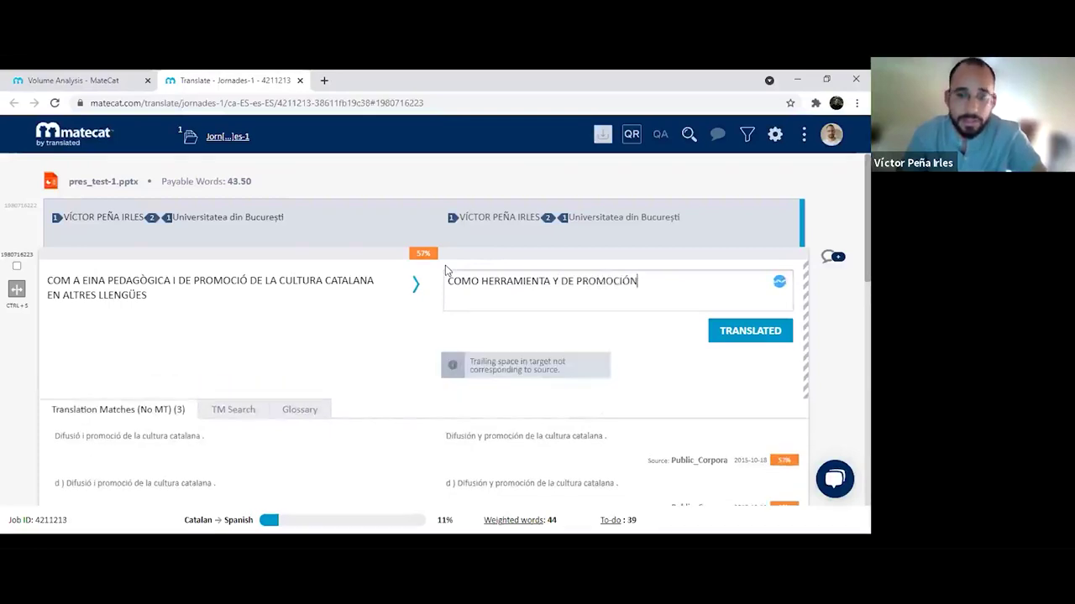
{"action": "type", "text": " DE LA CULTURA C"}
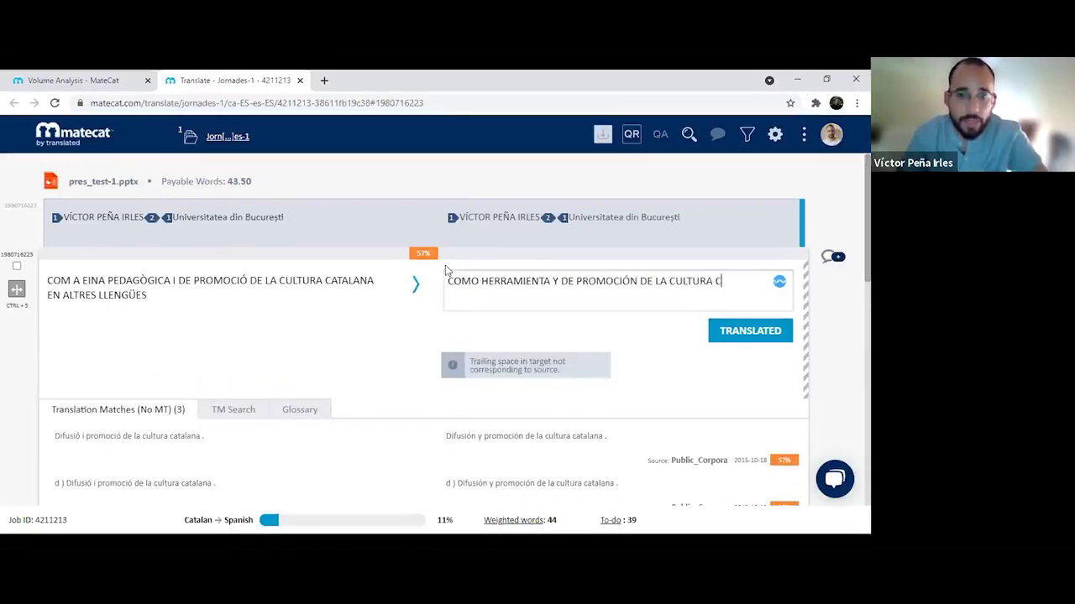
{"action": "type", "text": "ATALANA E"}
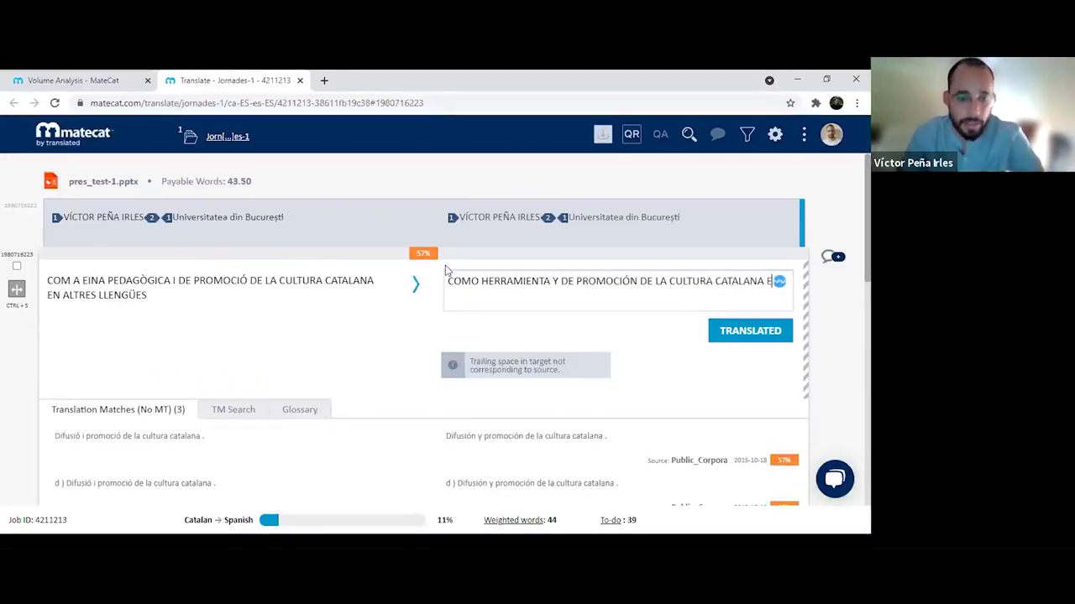
{"action": "type", "text": "N OT"}
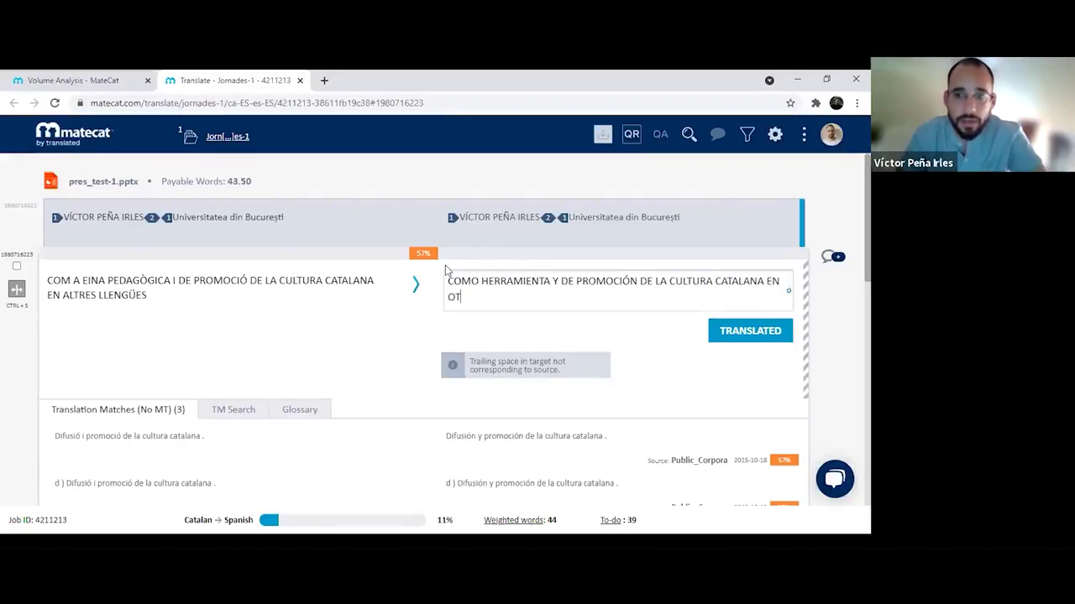
{"action": "type", "text": "RAS LENGUAS"}
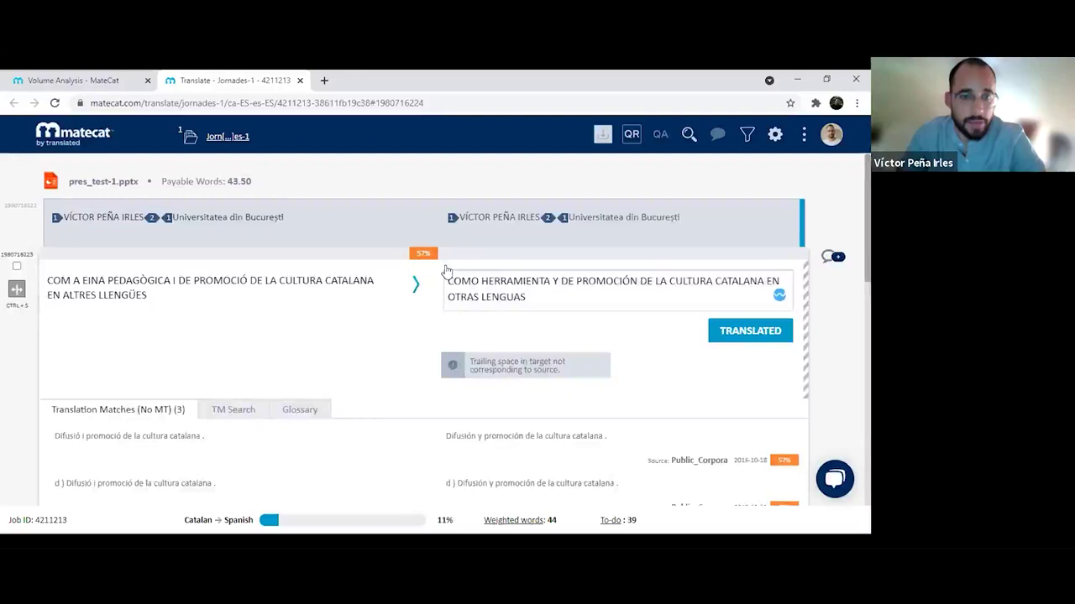
{"action": "key", "text": "ctrl+Return"}
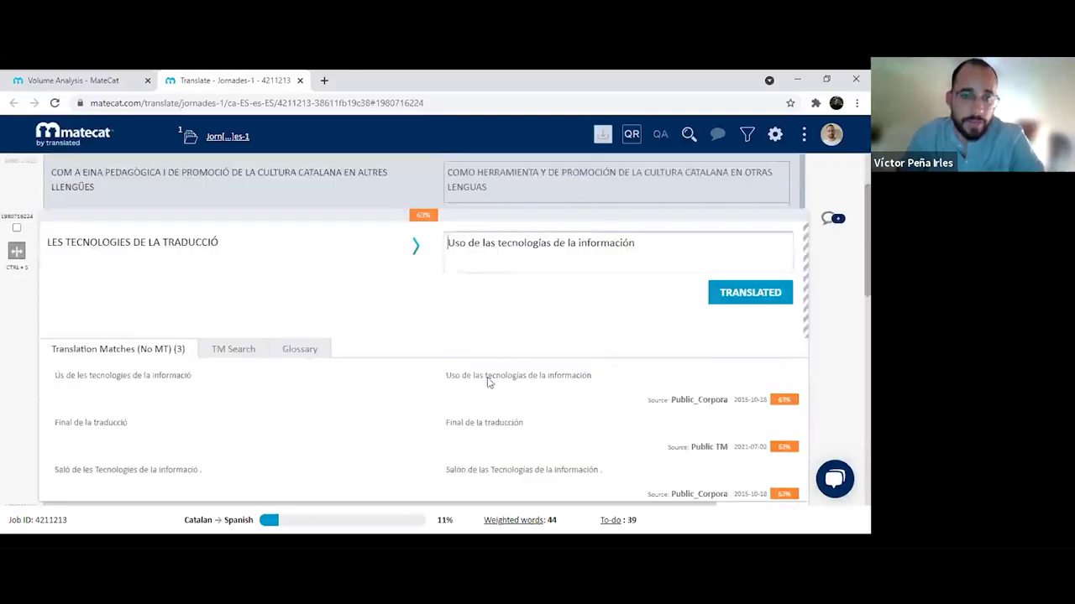
Replace the suggestion for "LES TECNOLOGIES DE LA TRADUCCIÓ" with "LAS TECNOLOGÍAS DE LA TRADUCCIÓN" and mark the segment as translated
{"action": "triple_click", "coordinate": [622, 241]}
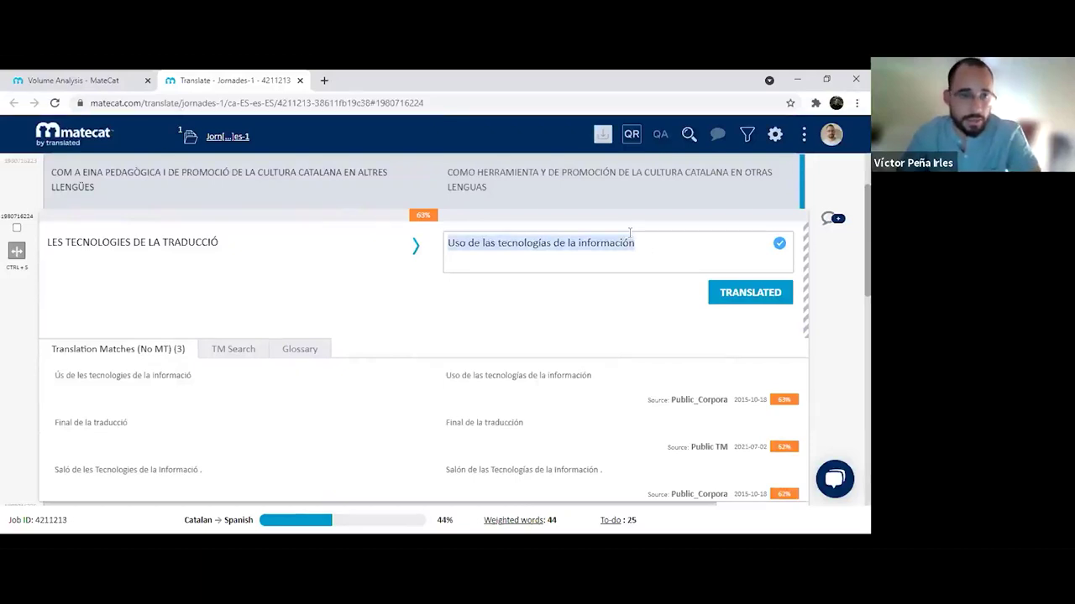
{"action": "type", "text": "LAS TE"}
{"action": "type", "text": "CNOLOGÍAS DE LA TRADUCCIÓN"}
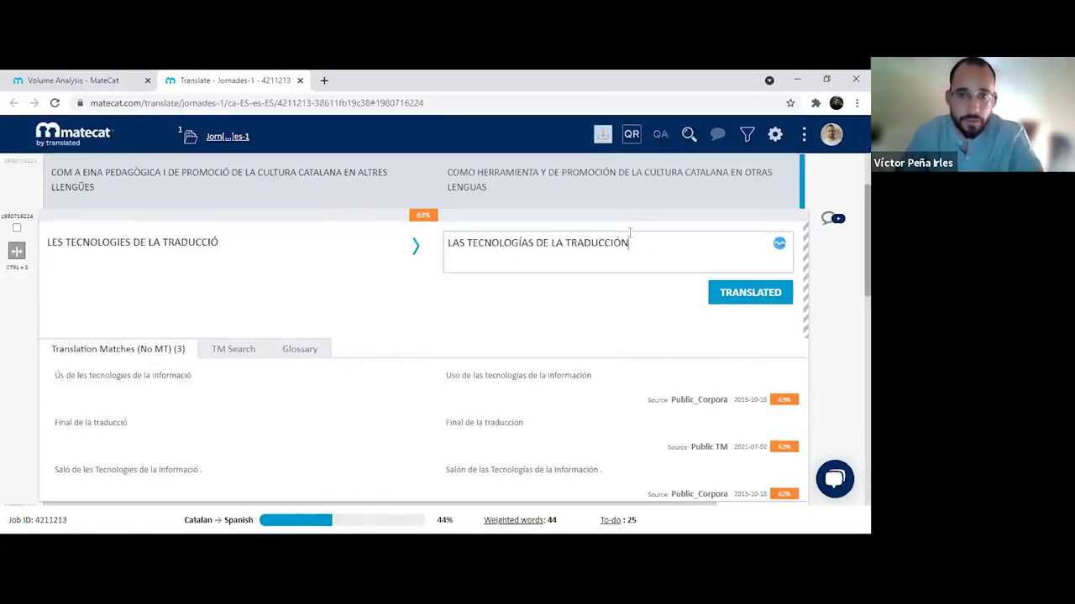
{"action": "key", "text": "ctrl+Return"}
Replace the suggestion for "CONTINGUT DE LA PRESENTACIÓ" with "CONTENIDO DE LA PRESENTACIÓN" and mark the segment as translated
{"action": "left_click_drag", "start_coordinate": [542, 246], "coordinate": [449, 235]}
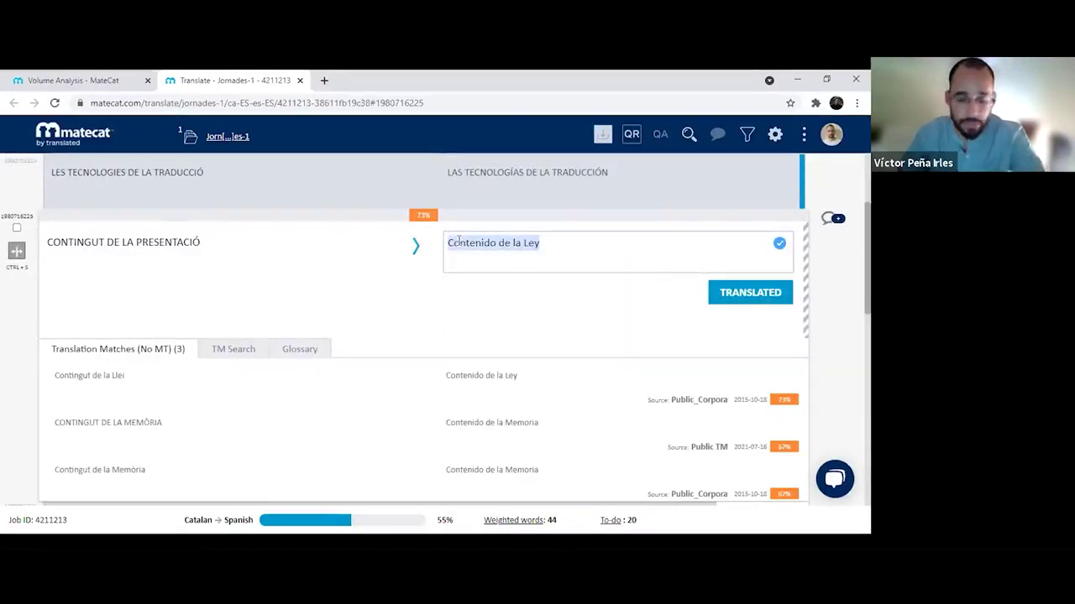
{"action": "type", "text": "CONT"}
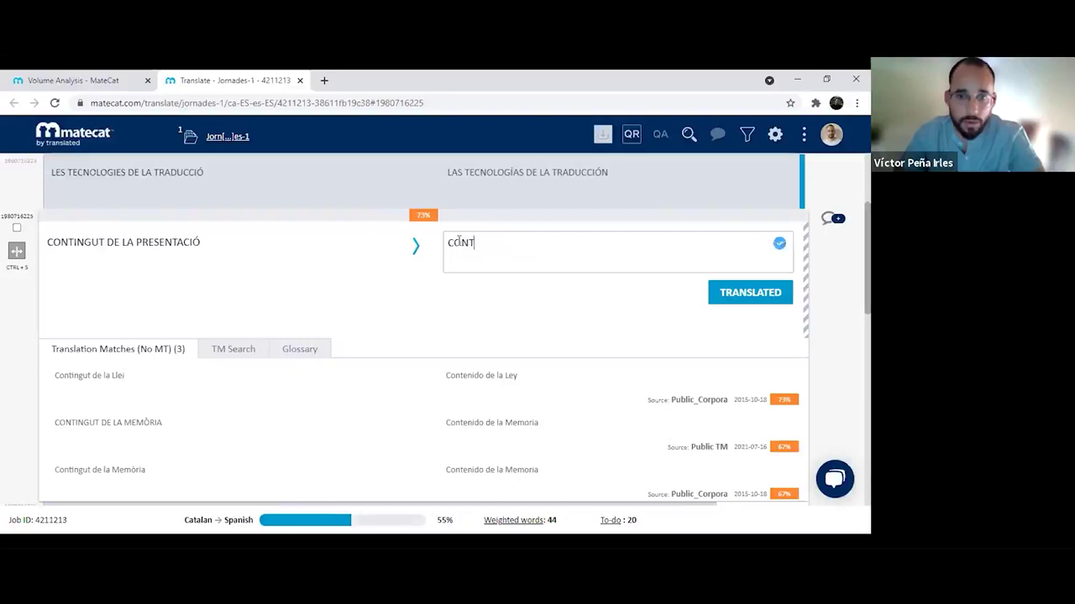
{"action": "type", "text": "IENIDO DE LA PRESENTA"}
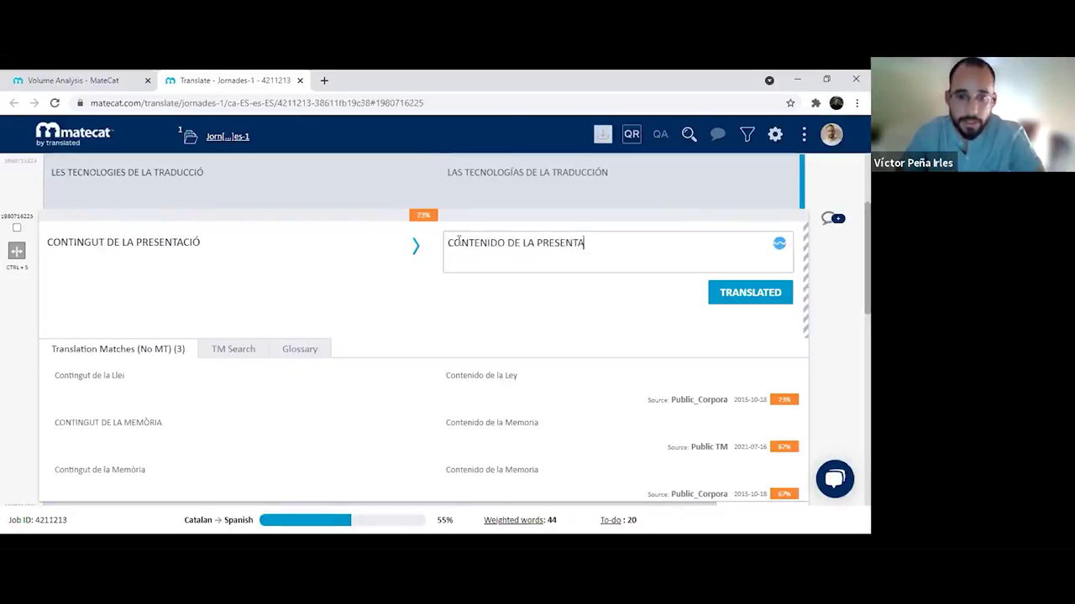
{"action": "type", "text": "CIÓN"}
{"action": "key", "text": "ctrl+Return"}
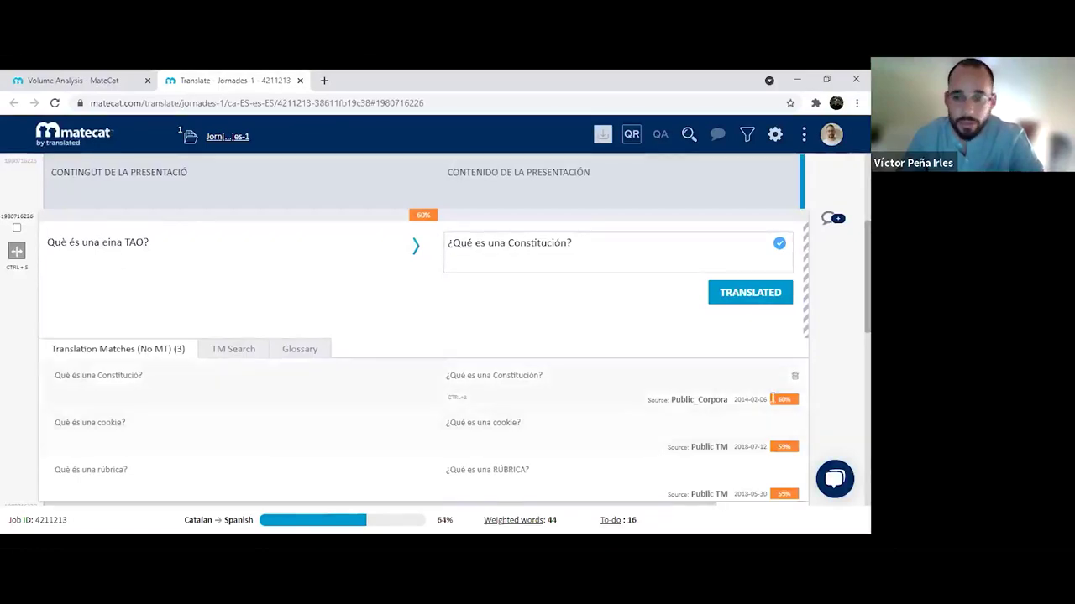
Edit the suggestion for "Què és una eina TAO?" to read "¿Qué es una herramienta TAO?" and mark the segment as translated
{"action": "double_click", "coordinate": [515, 242]}
{"action": "type", "text": "herramie"}
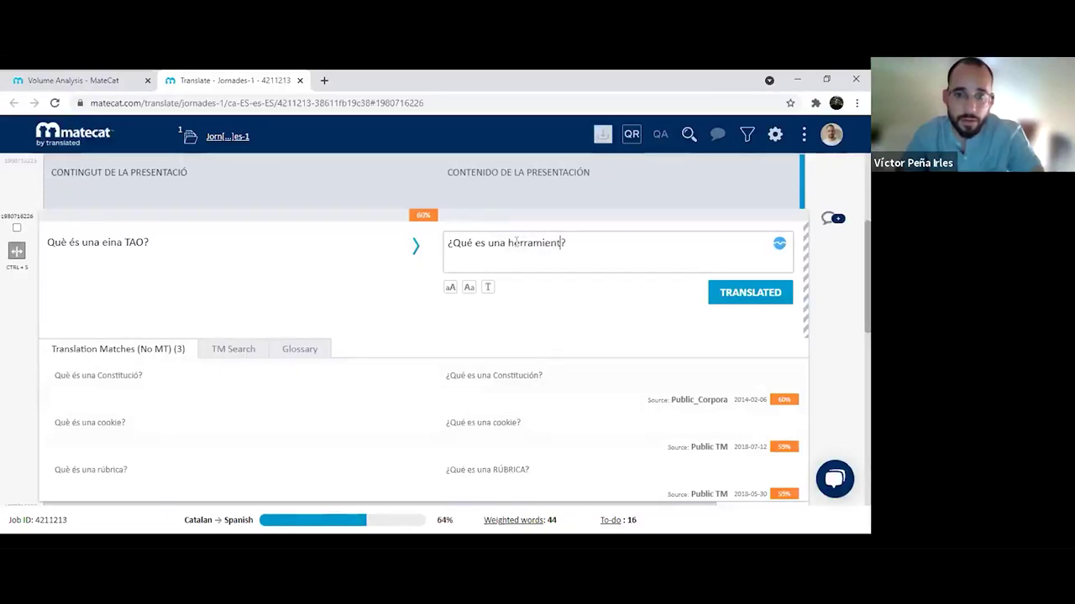
{"action": "type", "text": "nta TAO"}
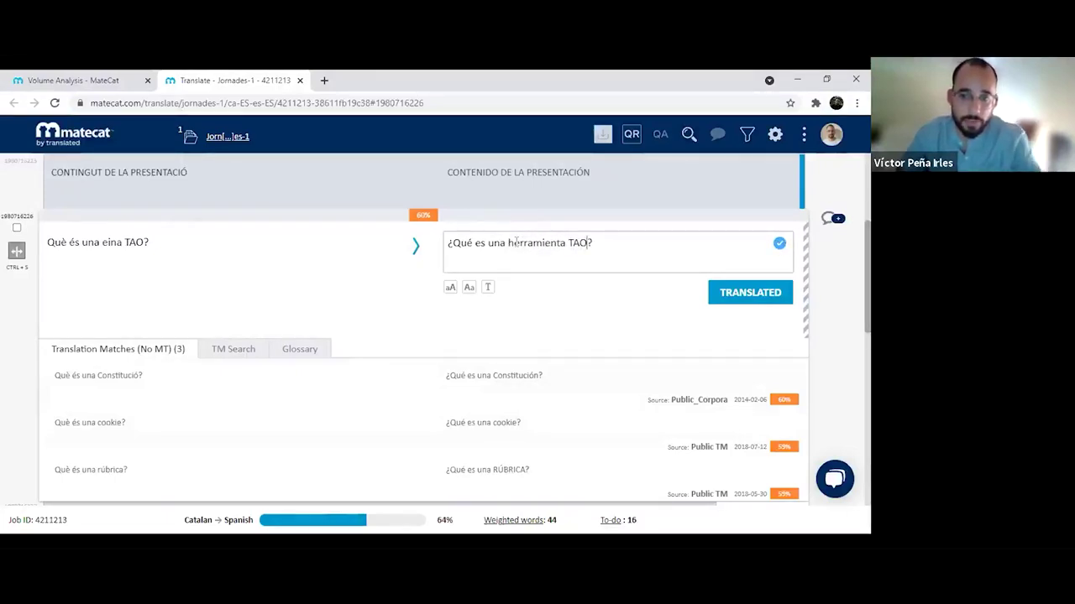
{"action": "key", "text": "ctrl+Return"}
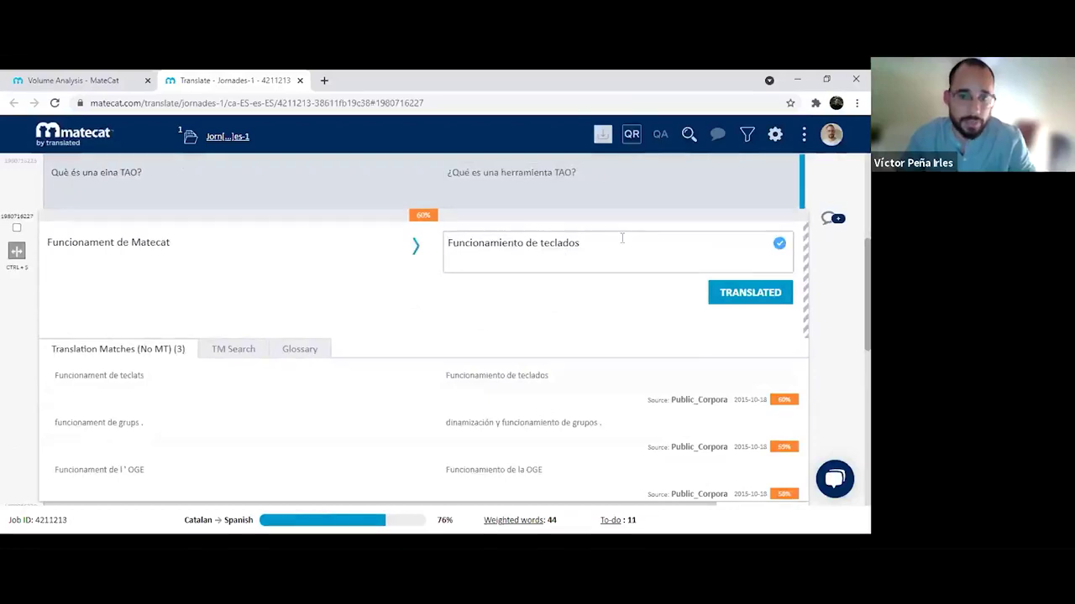
Change the suggestion for "Funcionament de Matecat" to "Funcionamiento de Matecat" and mark the segment as translated
{"action": "mouse_move", "coordinate": [561, 236]}
{"action": "left_mouse_down"}
{"action": "mouse_move", "coordinate": [520, 253]}
{"action": "mouse_move", "coordinate": [545, 237]}
{"action": "left_mouse_up"}
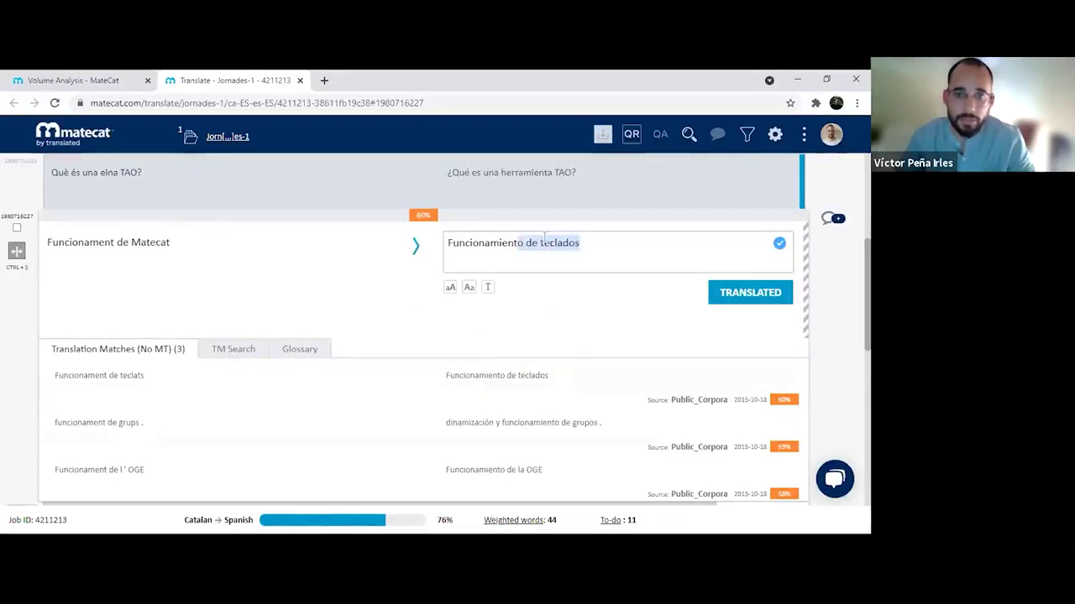
{"action": "double_click", "coordinate": [554, 246]}
{"action": "type", "text": "Matec"}
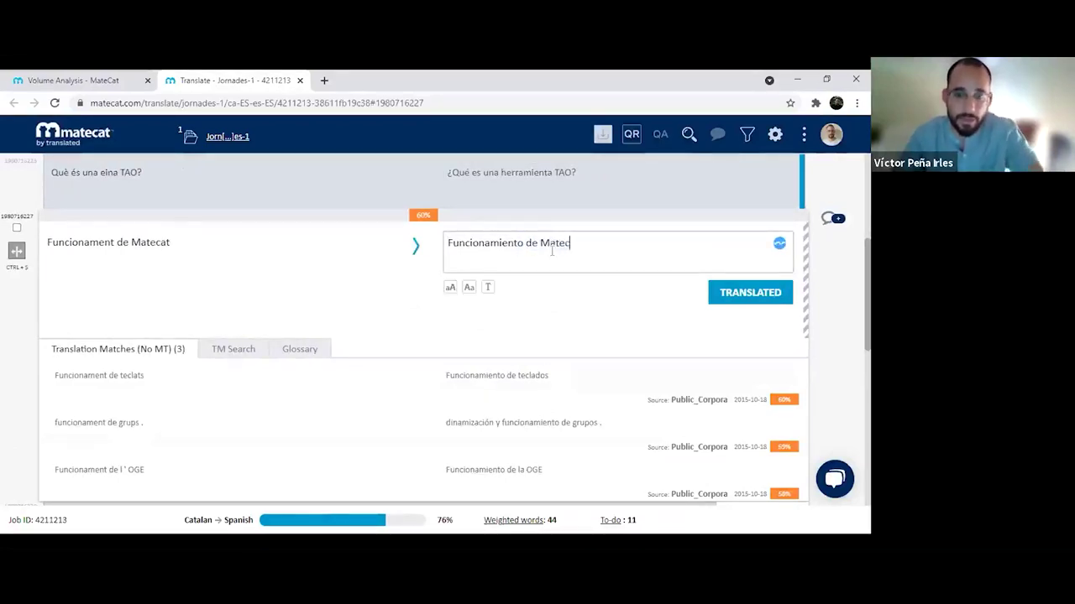
{"action": "type", "text": "at"}
{"action": "key", "text": "ctrl+Return"}
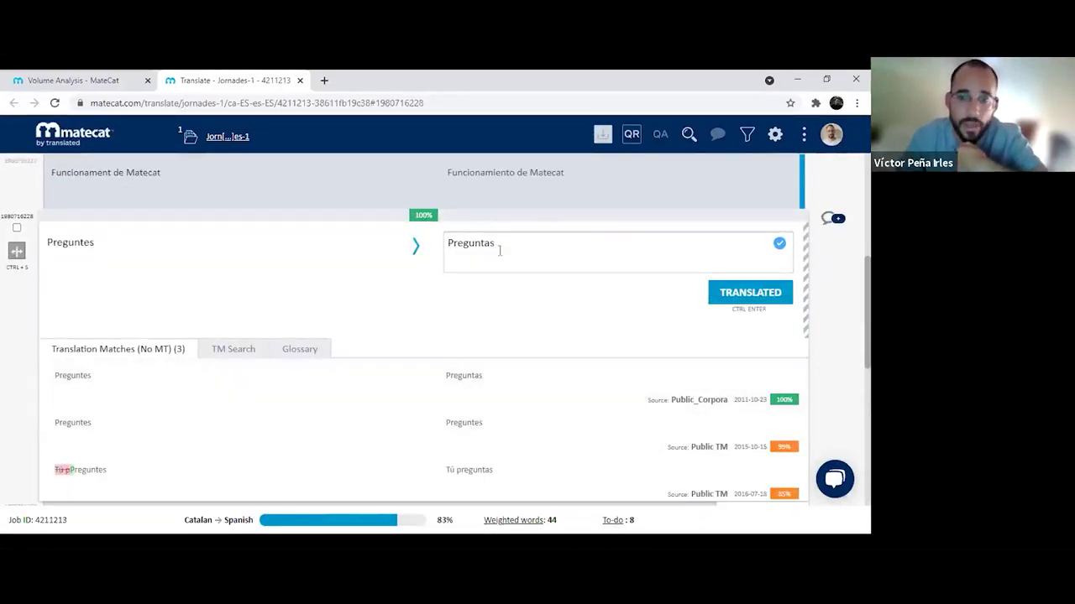
Accept "Preguntas" as translated, and complete the "Taller de traducció" segment by adding "Taller" before "de traducción" and marking it as translated
{"action": "left_click", "coordinate": [745, 300]}
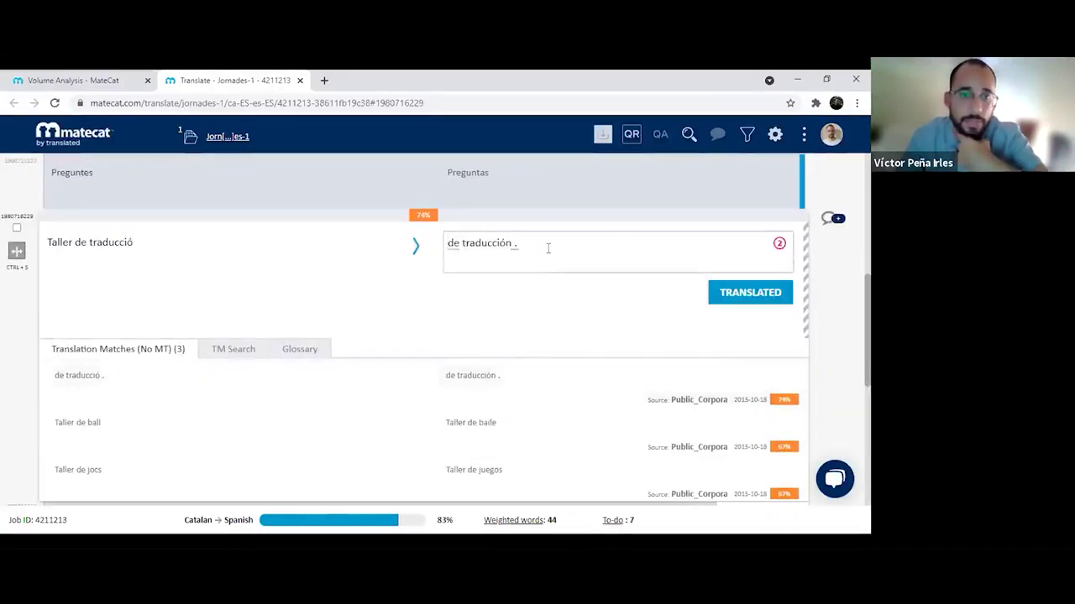
{"action": "type", "text": "Tall"}
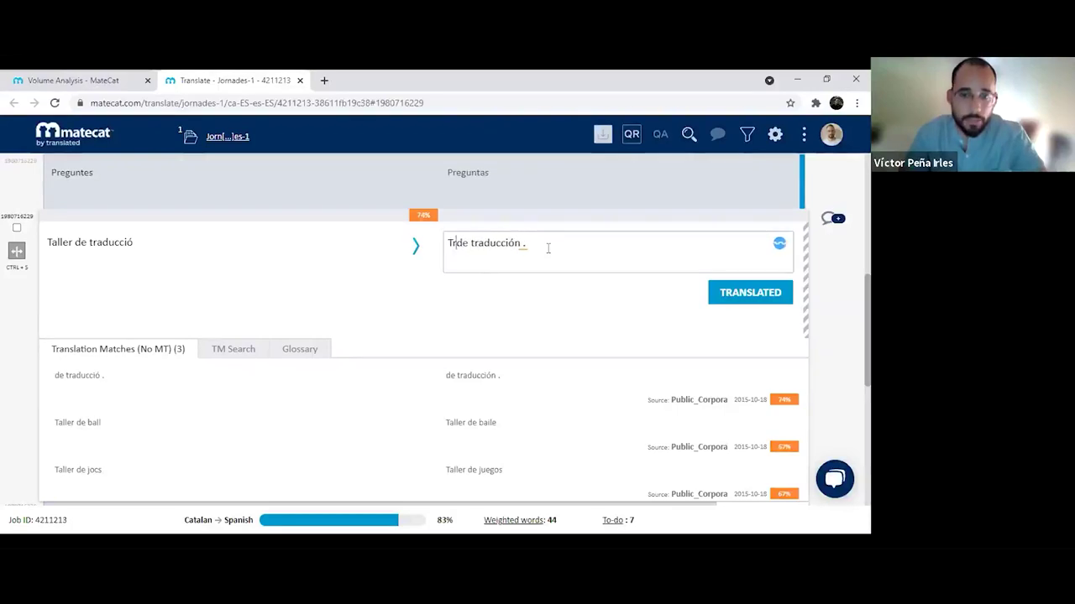
{"action": "type", "text": "er"}
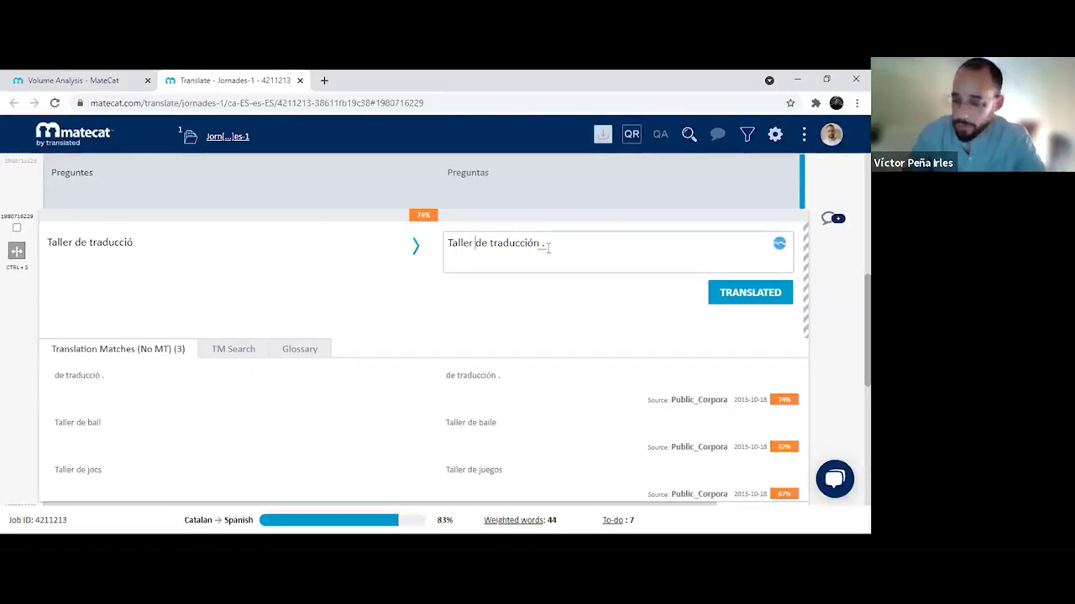
{"action": "key", "text": "ctrl+Return"}
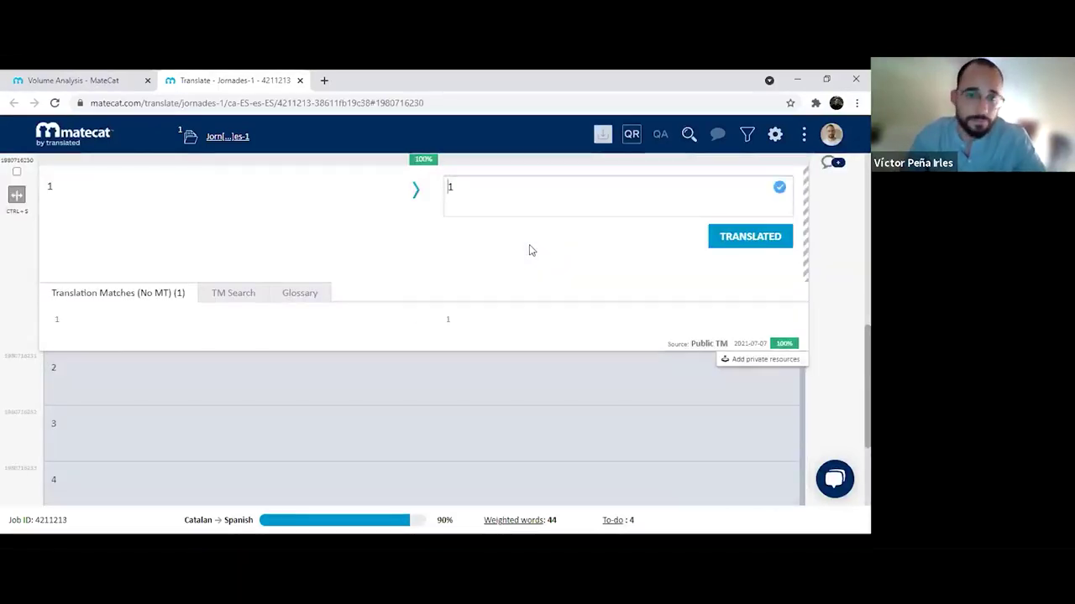
Accept the suggested targets of the four number segments, 1 to 4, and mark them as translated
{"action": "key", "text": "ctrl+Return"}
{"action": "key", "text": "ctrl+Return"}
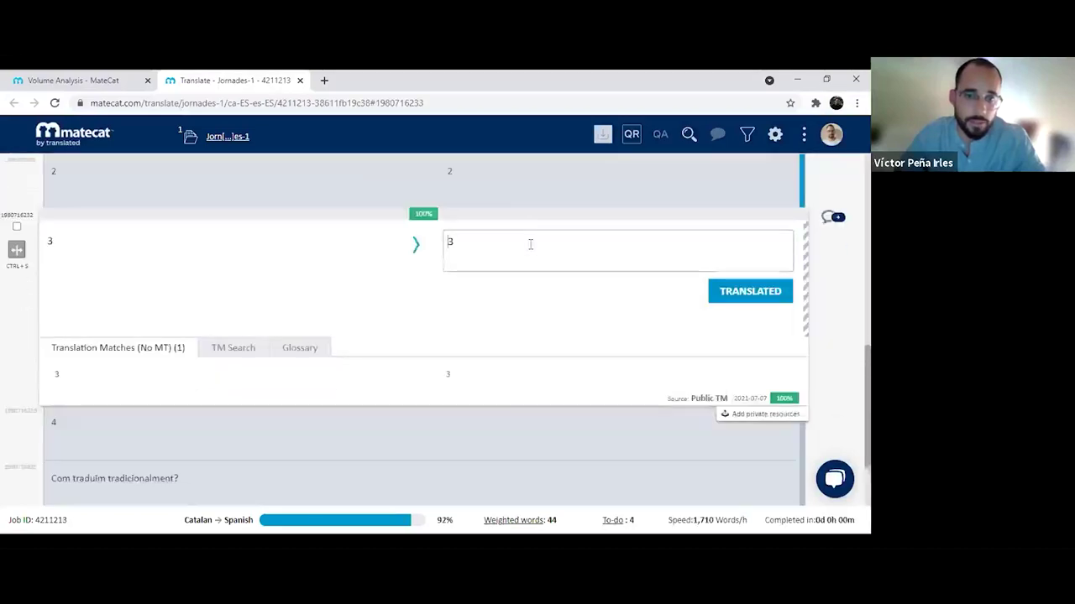
{"action": "key", "text": "ctrl+Return"}
{"action": "key", "text": "ctrl+Return"}
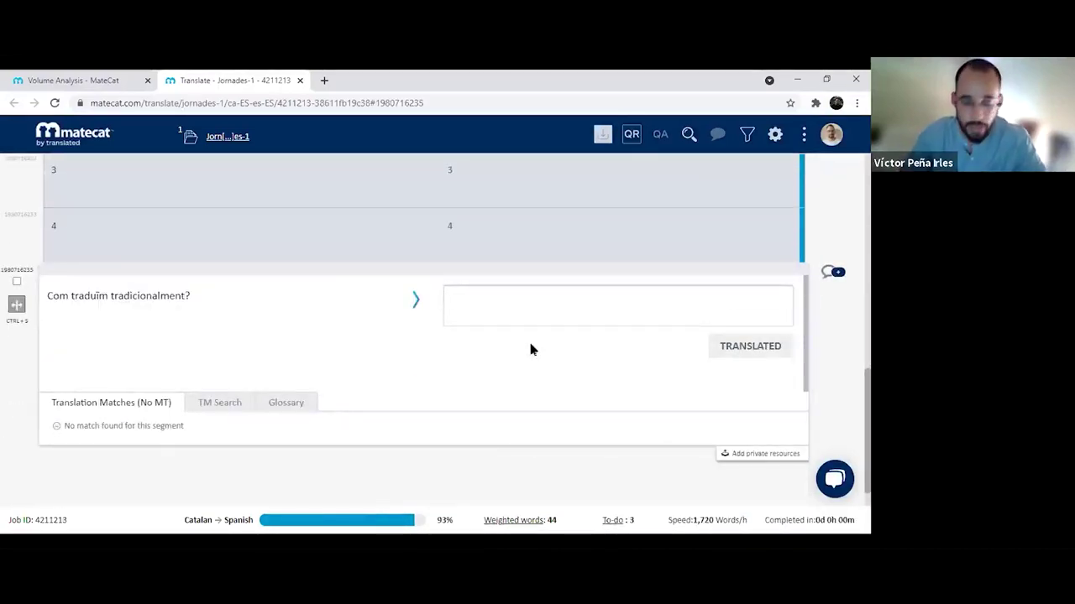
Translate the last segment, "Com traduïm tradicionalment?", as "¿Cómo traducimos tradicionalmente?" and mark it as translated
{"action": "type", "text": "¿C"}
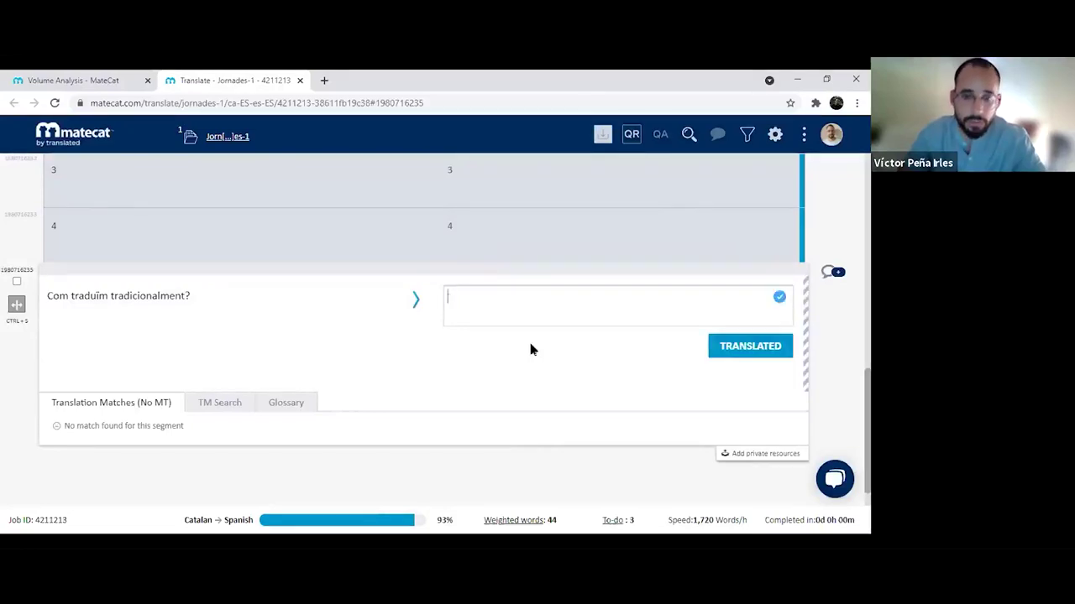
{"action": "type", "text": "ómo traducimo"}
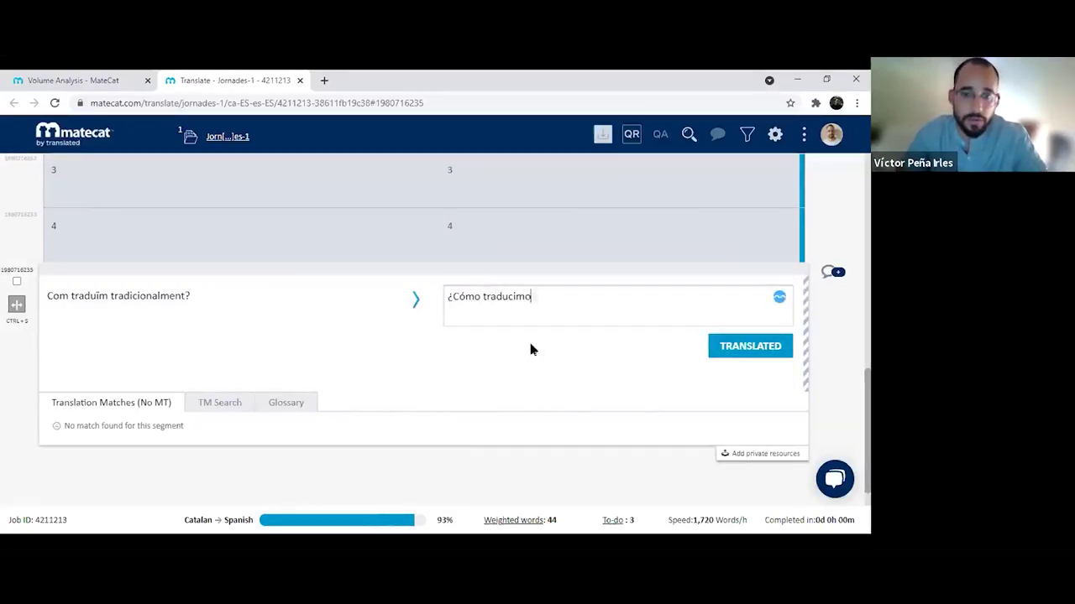
{"action": "type", "text": "s tradicionalmente?"}
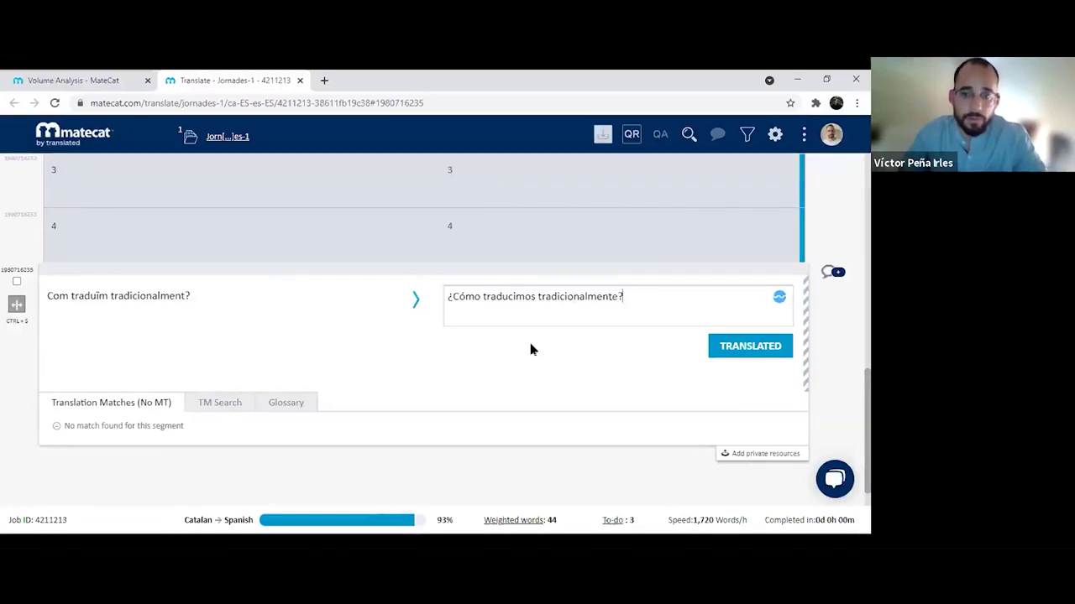
{"action": "key", "text": "ctrl+Return"}
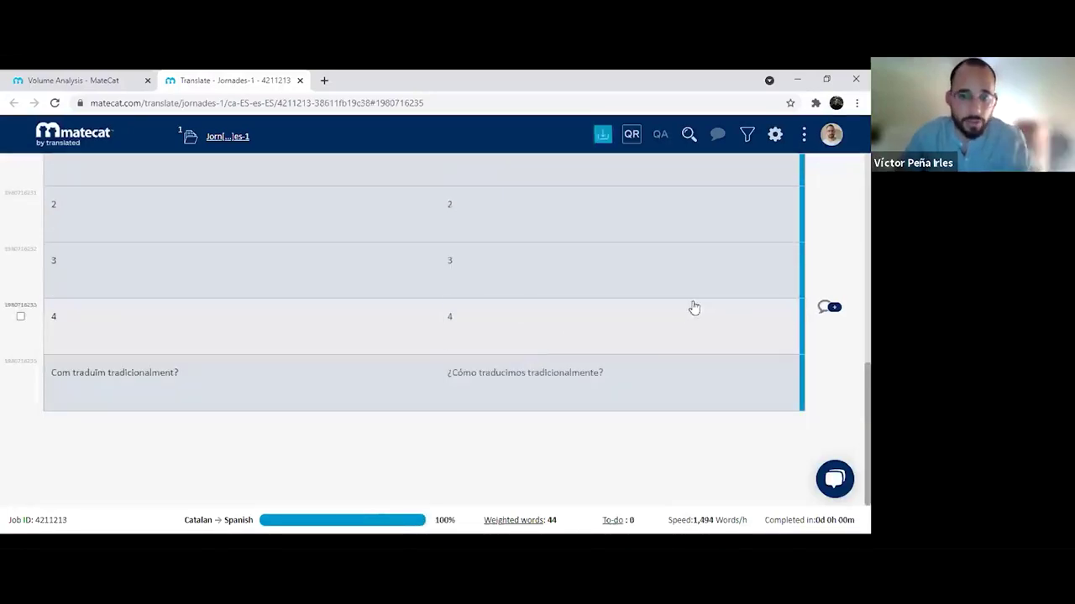
Download the finished translation and save it to the desktop folder as pres_test-1 (4).pptx
{"action": "left_click", "coordinate": [601, 136]}
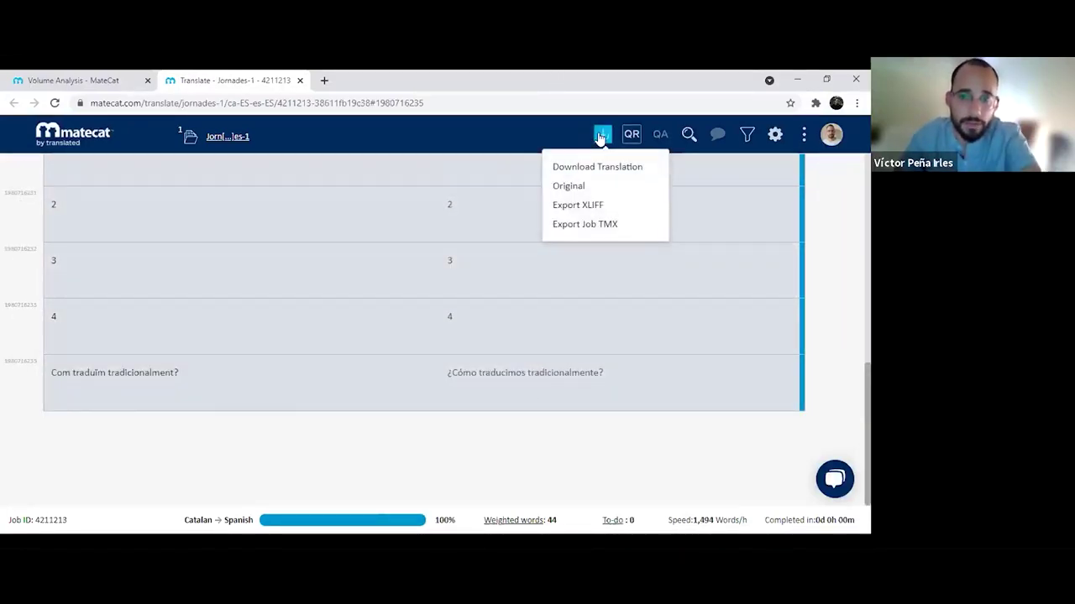
{"action": "left_click", "coordinate": [605, 167]}
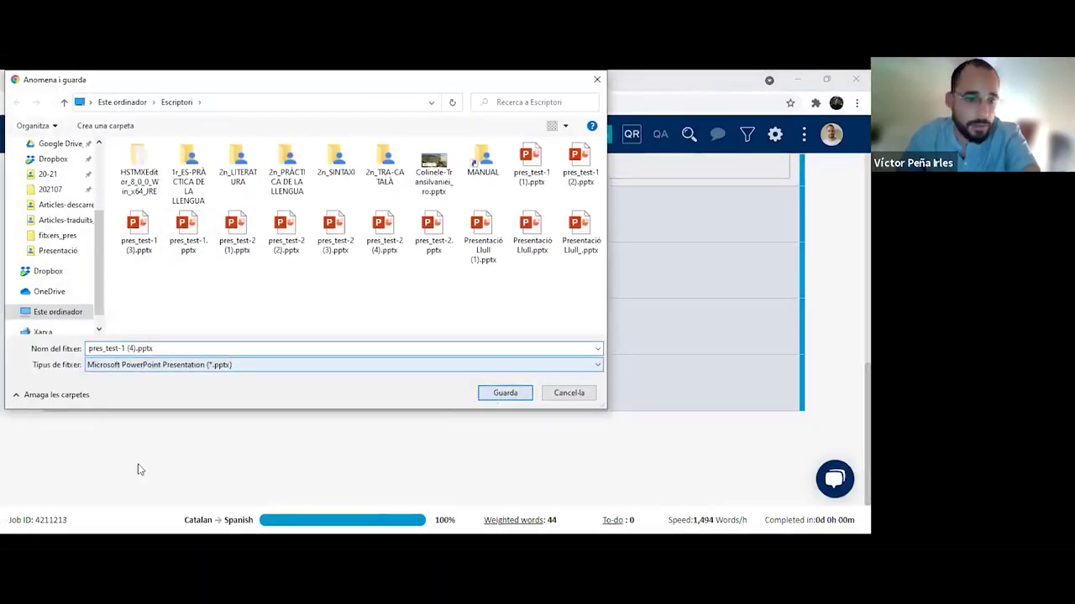
{"action": "key", "text": "Return"}
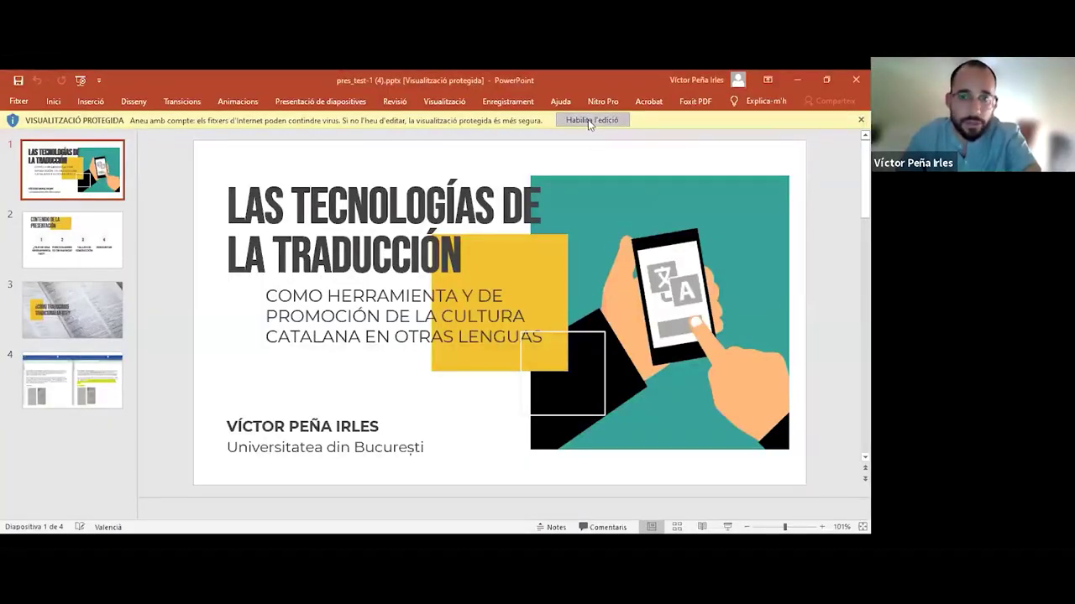
In PowerPoint, enable editing of pres_test-1 (4).pptx and select the subtitle text box on the first slide
{"action": "left_click", "coordinate": [587, 119]}
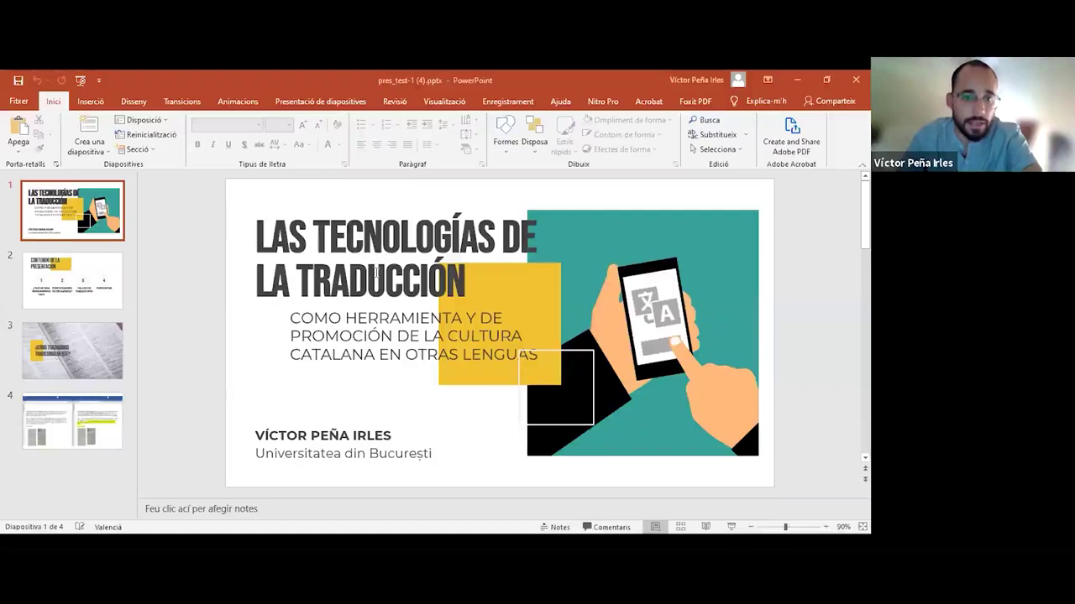
{"action": "left_click", "coordinate": [377, 274]}
{"action": "left_click", "coordinate": [444, 359]}
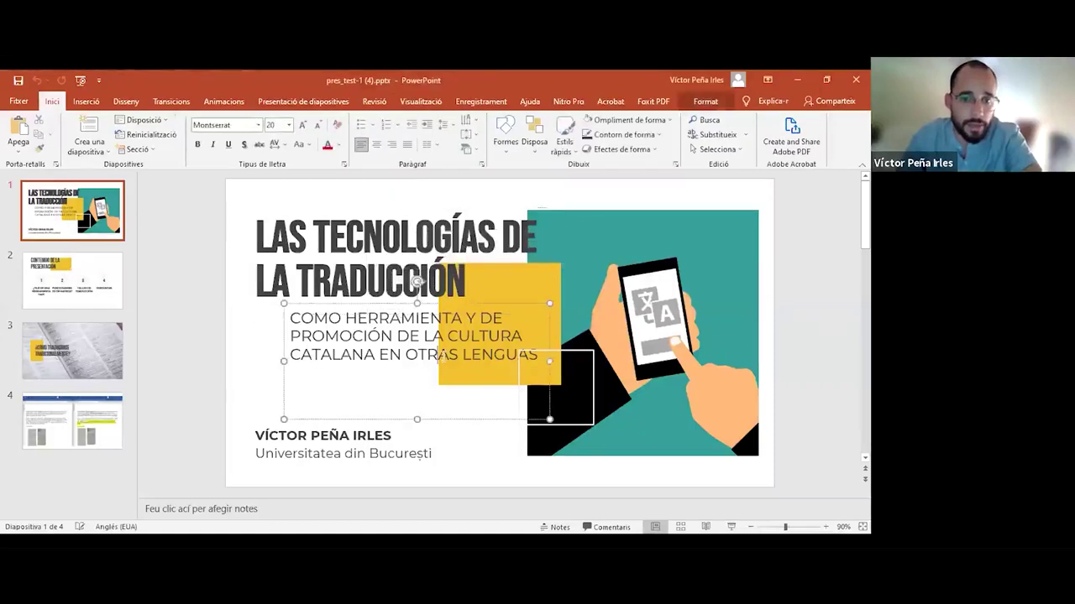
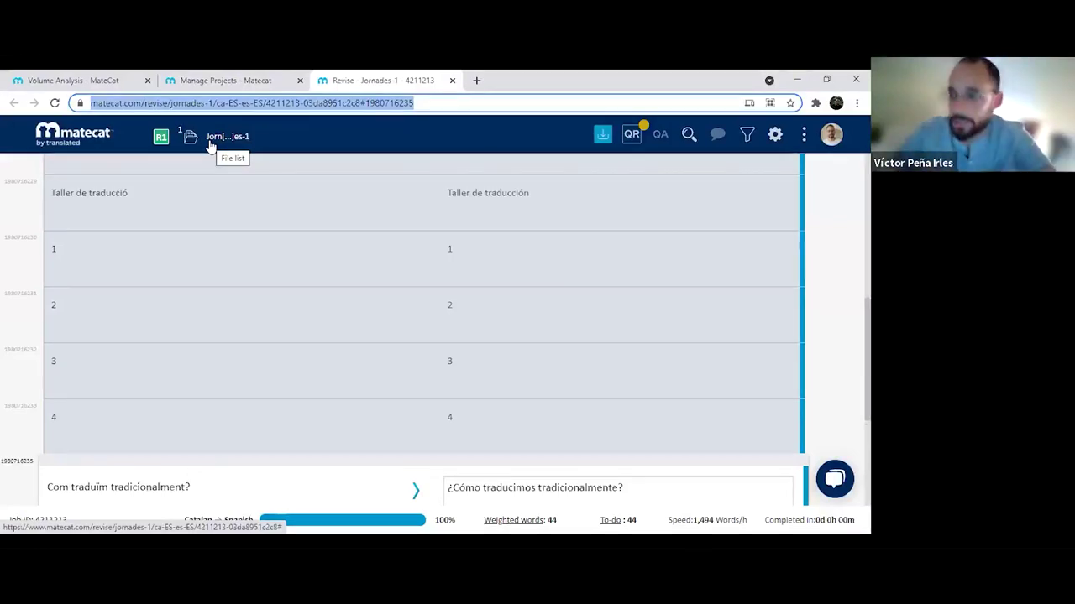
Leave the finished Jornades-1 job and open MateCat's start page for creating a new project
{"action": "left_click", "coordinate": [239, 80]}
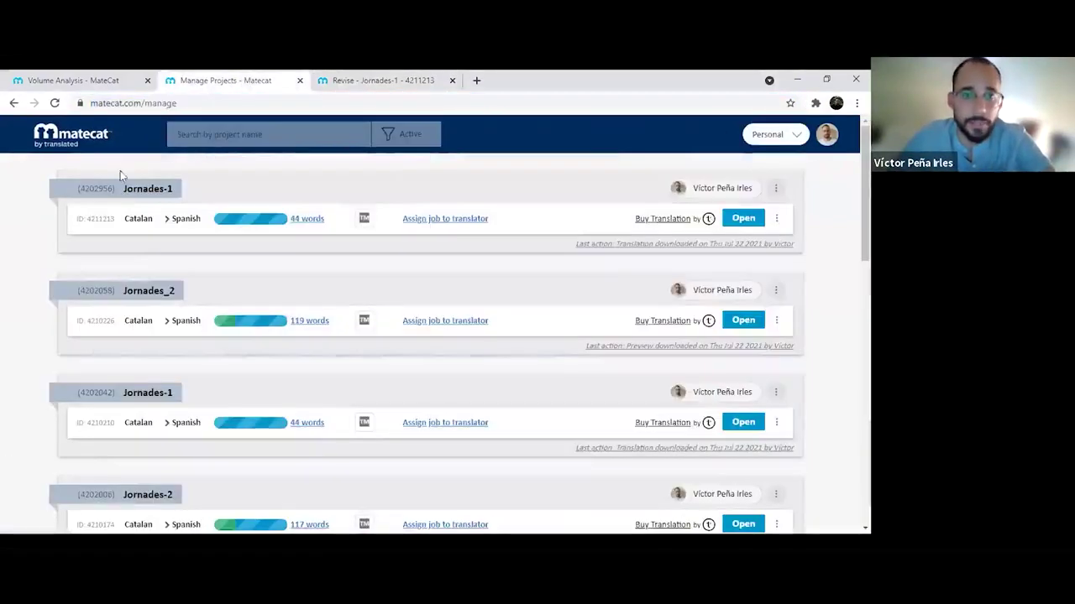
{"action": "left_click", "coordinate": [57, 144]}
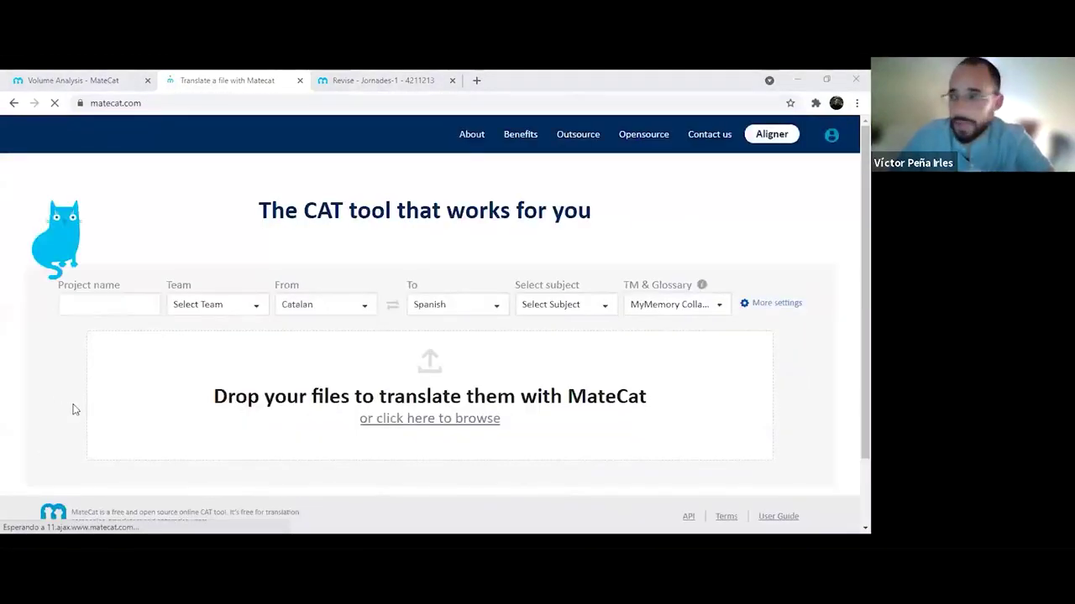
{"action": "left_click", "coordinate": [103, 300]}
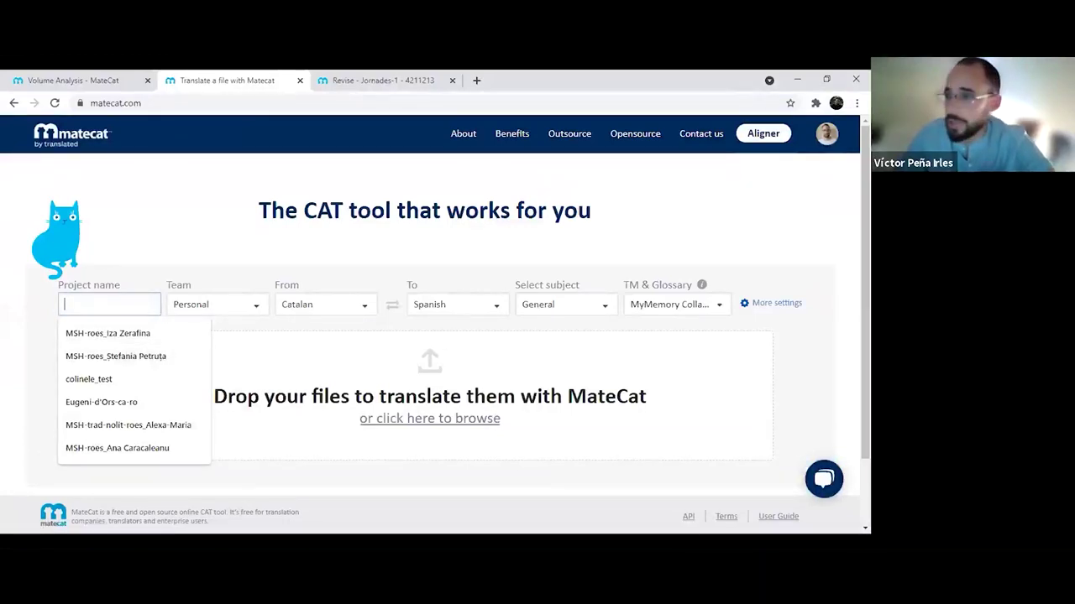
Switch to PowerPoint and look through the slides of pres_test-2.pptx
{"action": "key", "text": "alt+Tab"}
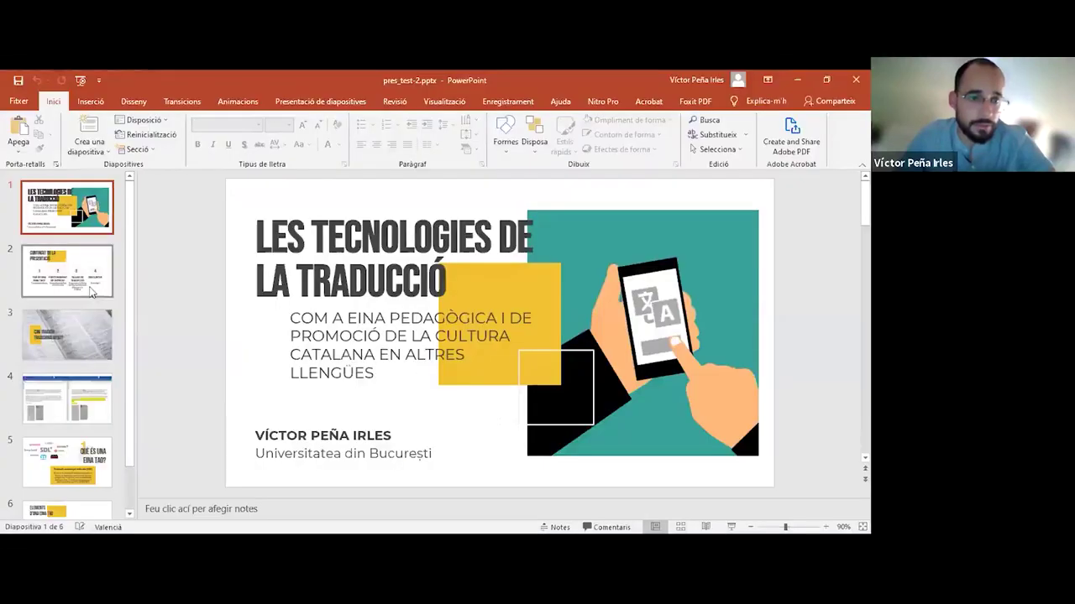
{"action": "scroll", "coordinate": [88, 290], "scroll_direction": "down", "scroll_amount": 1}
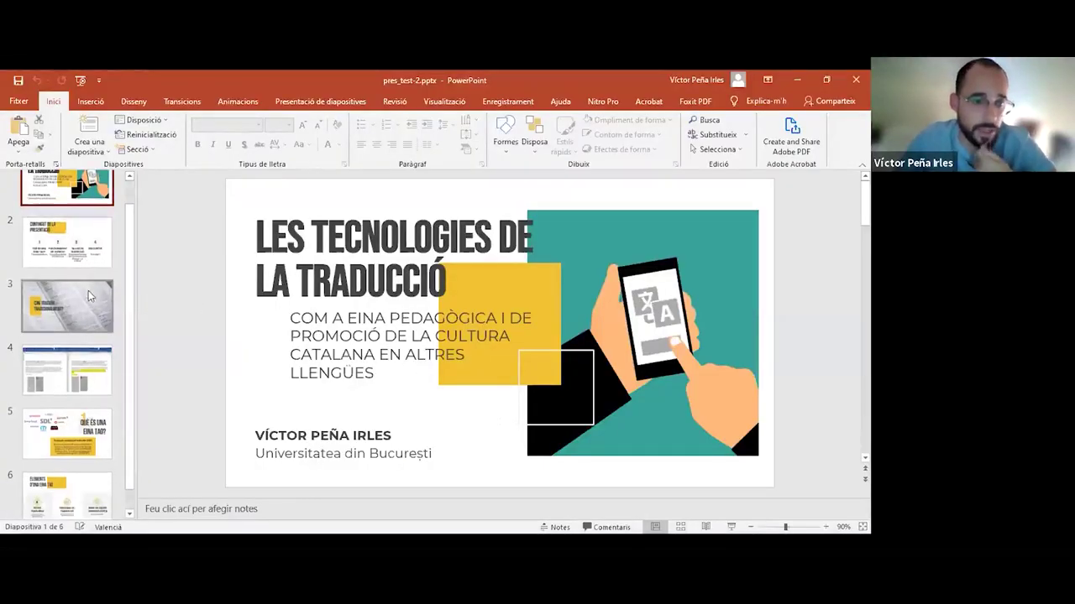
{"action": "scroll", "coordinate": [75, 377], "scroll_direction": "up", "scroll_amount": 1}
{"action": "scroll", "coordinate": [65, 466], "scroll_direction": "down", "scroll_amount": 1}
{"action": "left_click", "coordinate": [65, 466]}
{"action": "left_click", "coordinate": [77, 380]}
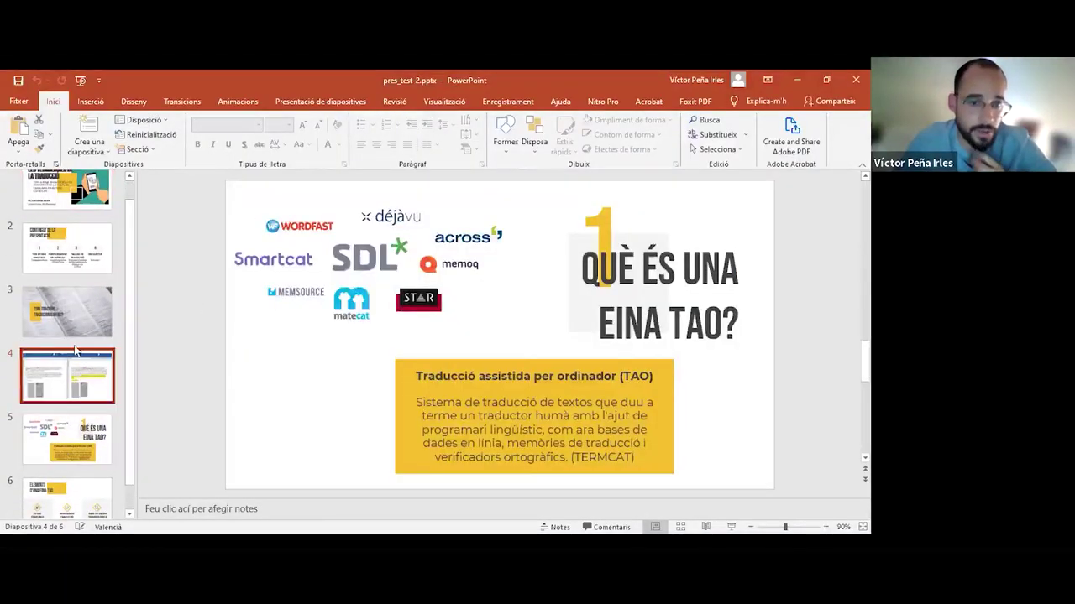
{"action": "left_click", "coordinate": [74, 323]}
{"action": "left_click", "coordinate": [84, 262]}
{"action": "left_click", "coordinate": [74, 447]}
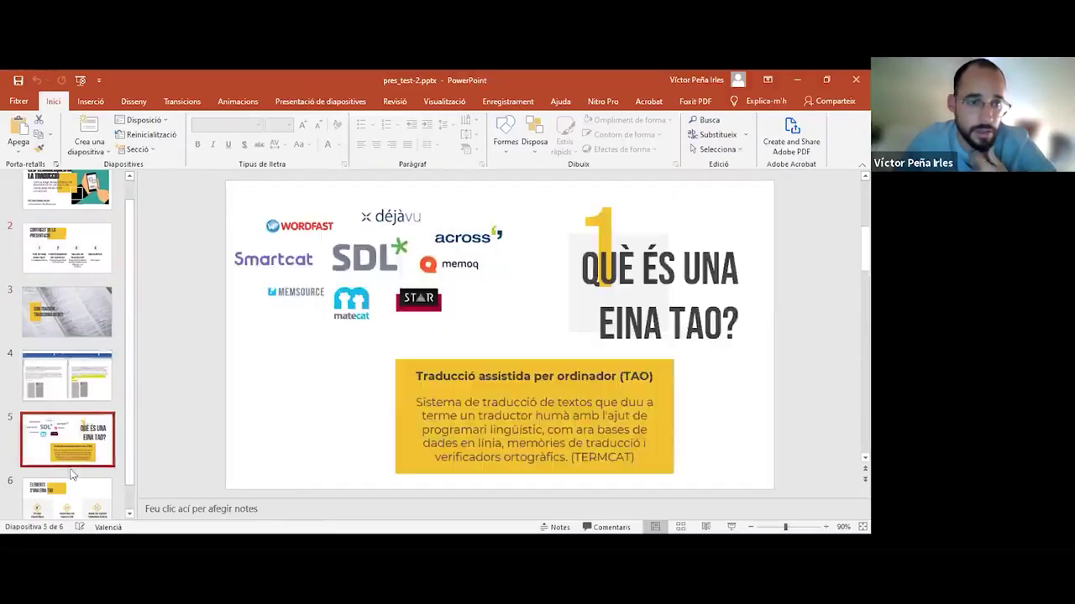
{"action": "left_click", "coordinate": [46, 504]}
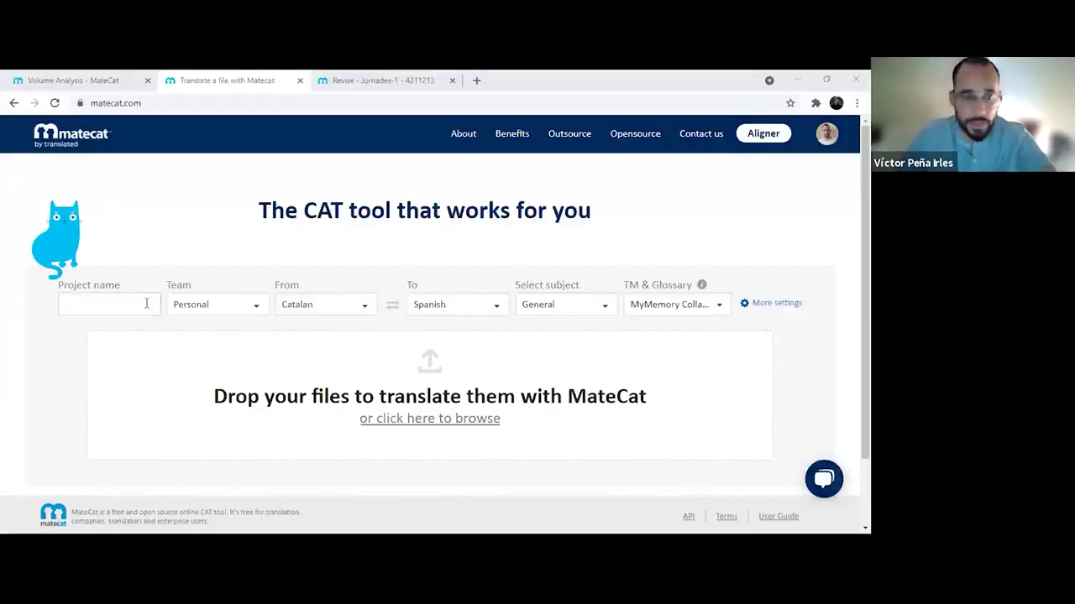
In MateCat, name the new Catalan-to-Spanish project Jornades 2 and upload pres_test-2.pptx
{"action": "left_click", "coordinate": [146, 303]}
{"action": "type", "text": "Jornades 2"}
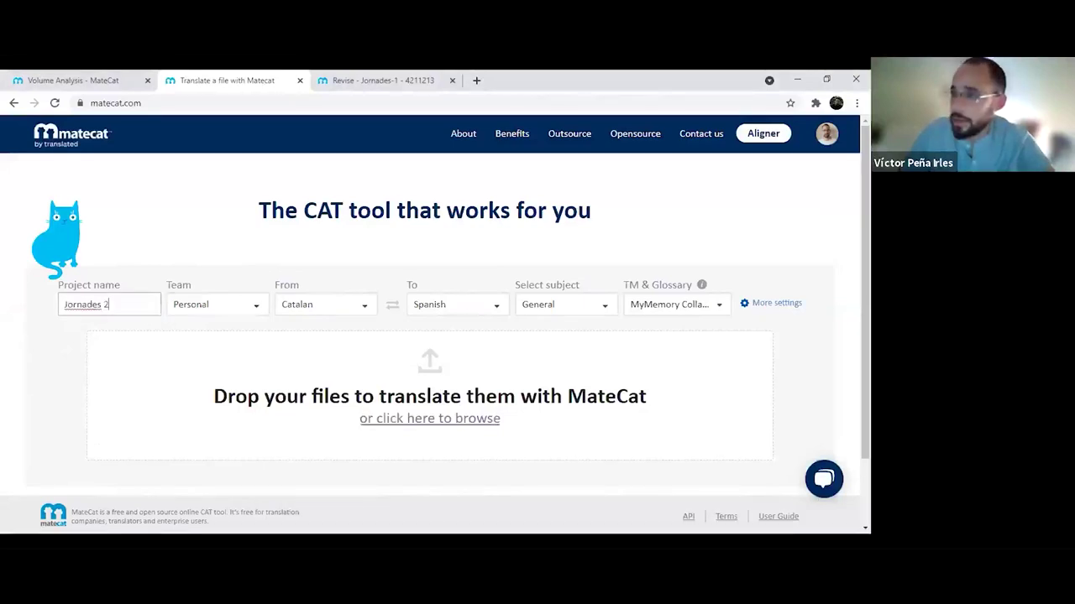
{"action": "left_click_drag", "start_coordinate": [315, 419], "coordinate": [319, 418]}
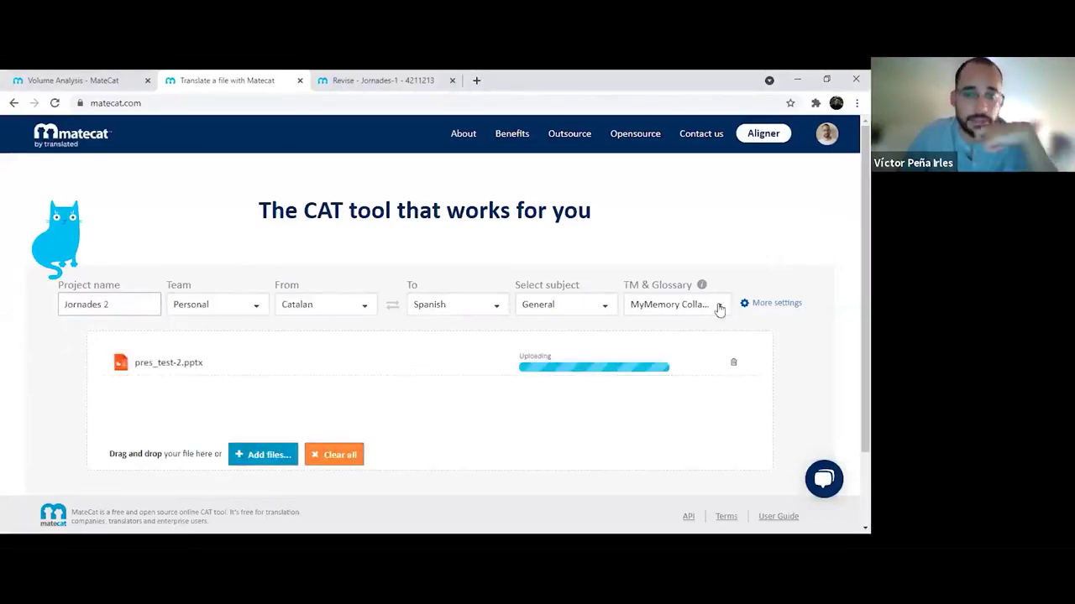
Activate the Jornades ca-es translation memory for lookup and update, and check the project's machine translation engine
{"action": "left_click", "coordinate": [773, 303]}
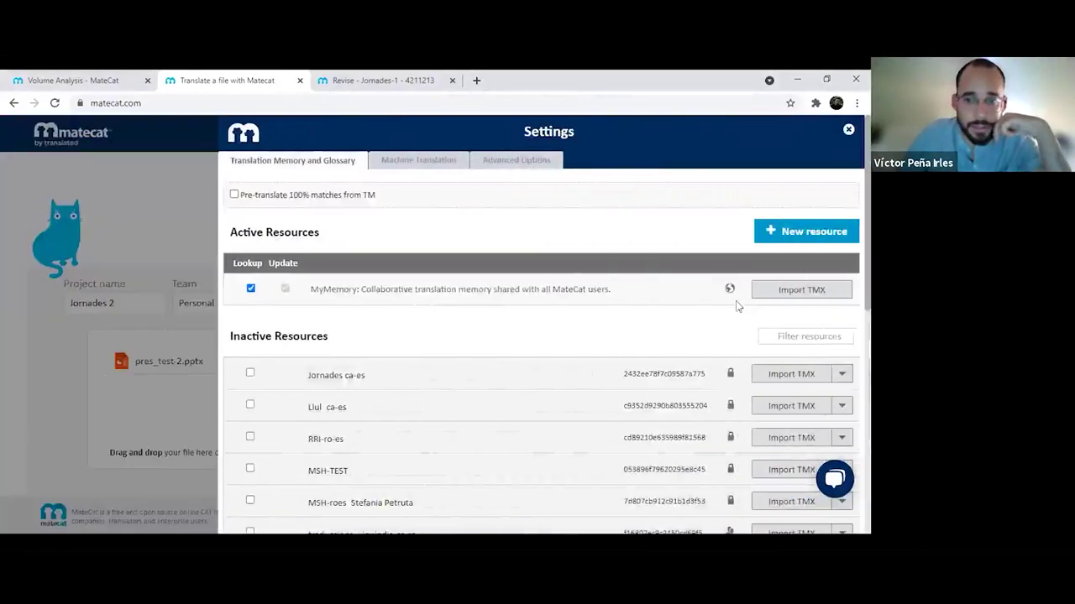
{"action": "left_click", "coordinate": [250, 373]}
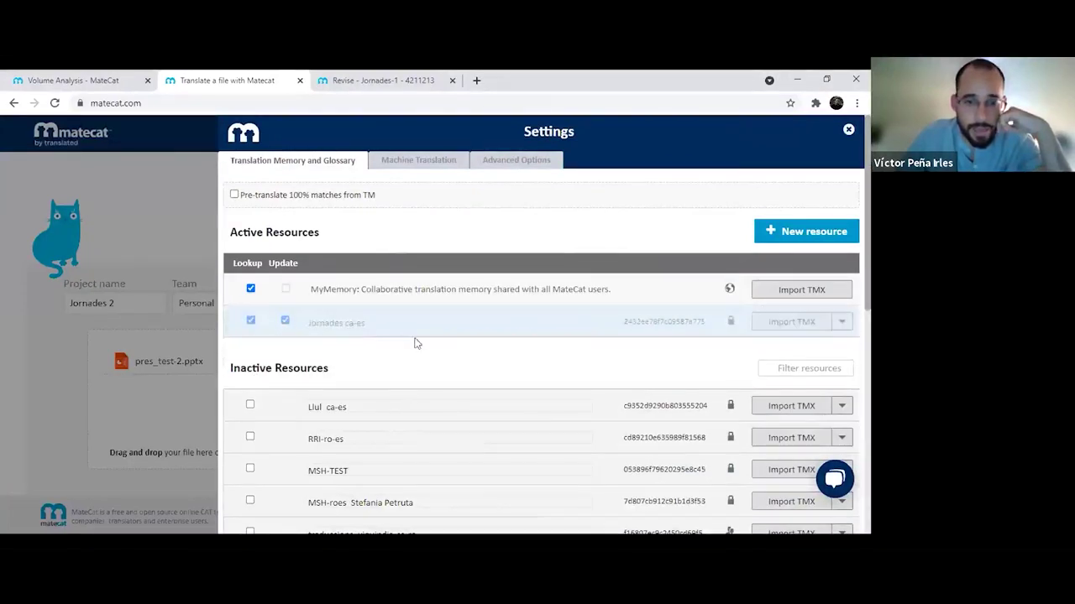
{"action": "left_click", "coordinate": [444, 163]}
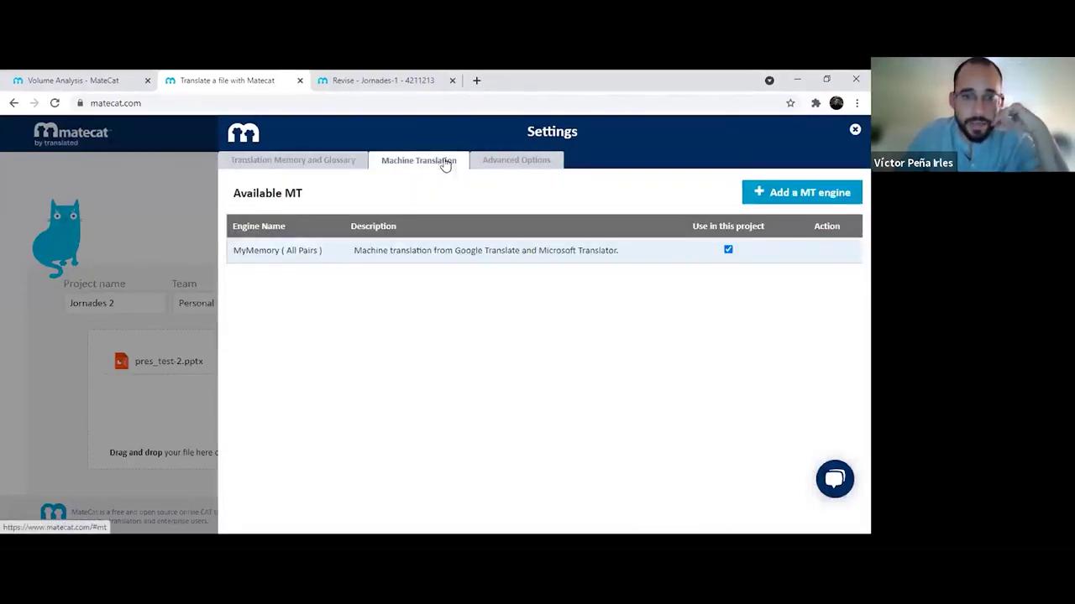
{"action": "left_click", "coordinate": [319, 164]}
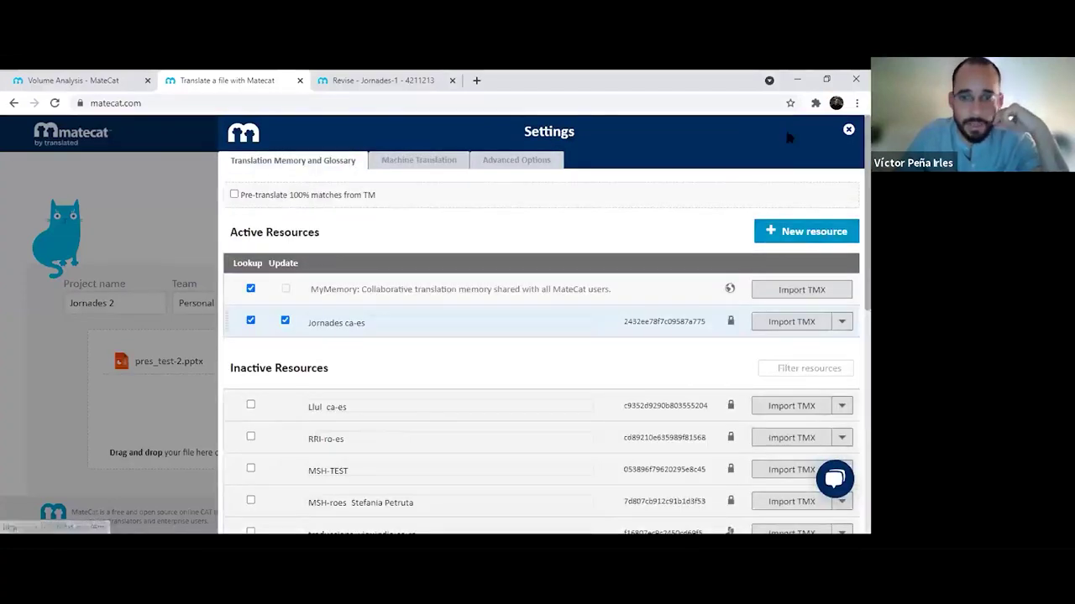
{"action": "left_click", "coordinate": [848, 132]}
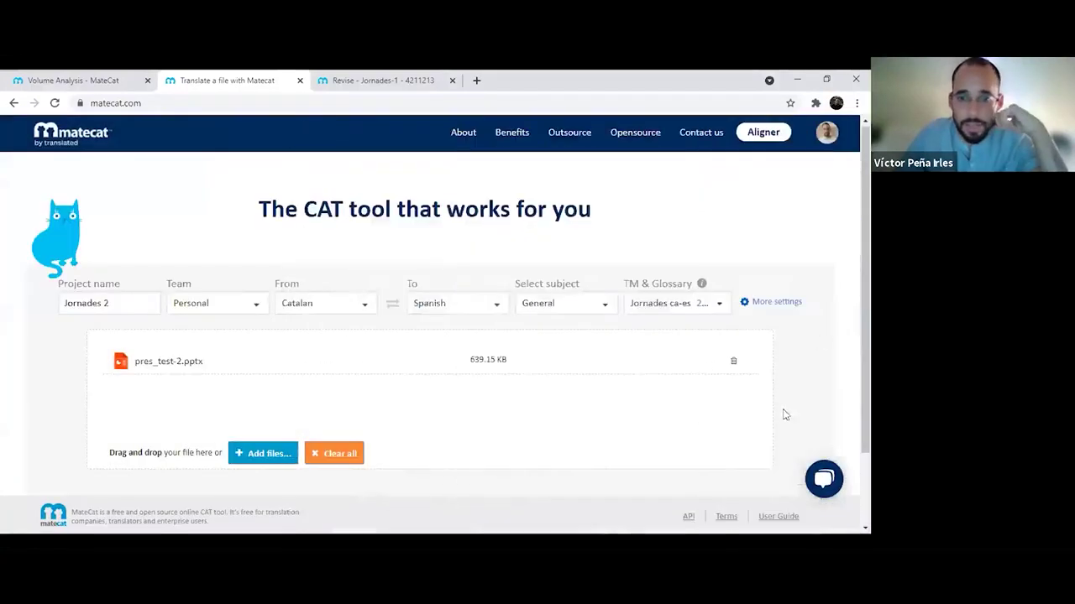
Start the analysis of the Jornades 2 project and view its volume analysis page
{"action": "scroll", "coordinate": [613, 449], "scroll_direction": "down", "scroll_amount": 2}
{"action": "left_click", "coordinate": [743, 432]}
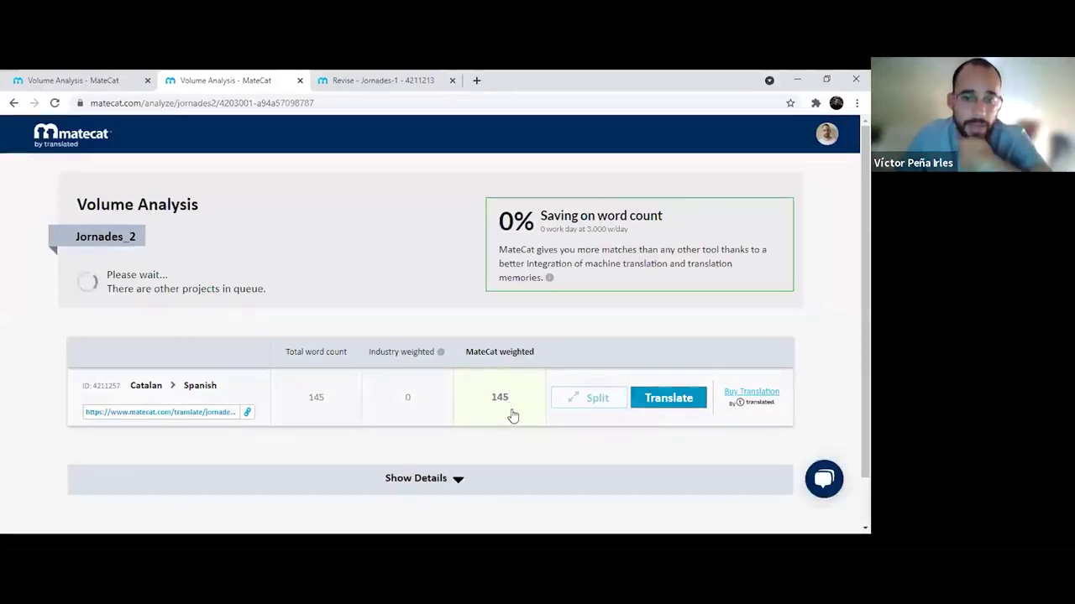
{"action": "scroll", "coordinate": [367, 293], "scroll_direction": "down", "scroll_amount": 1}
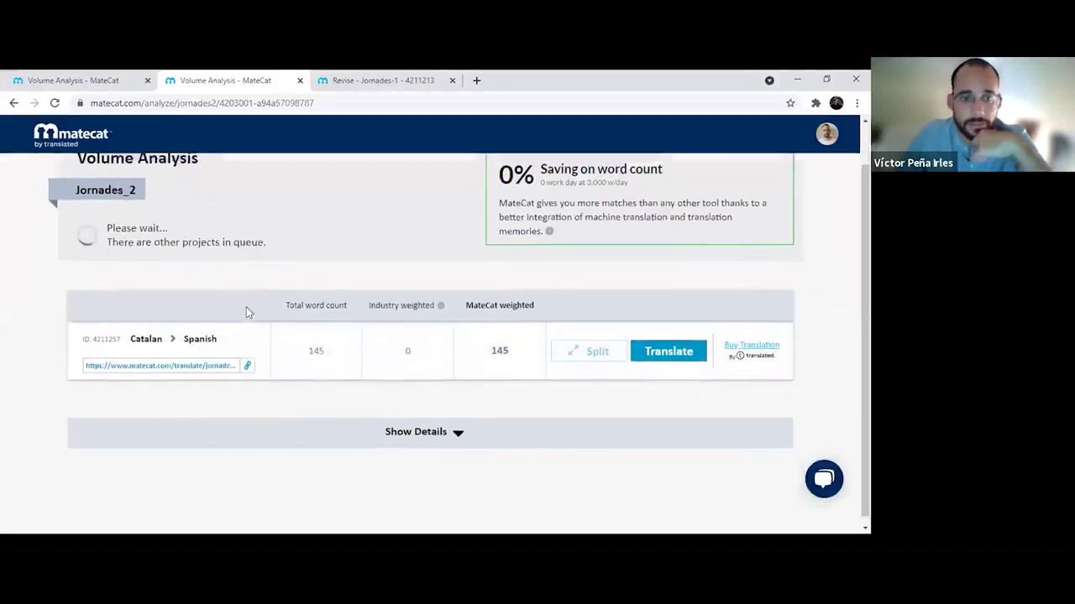
{"action": "scroll", "coordinate": [244, 309], "scroll_direction": "up", "scroll_amount": 1}
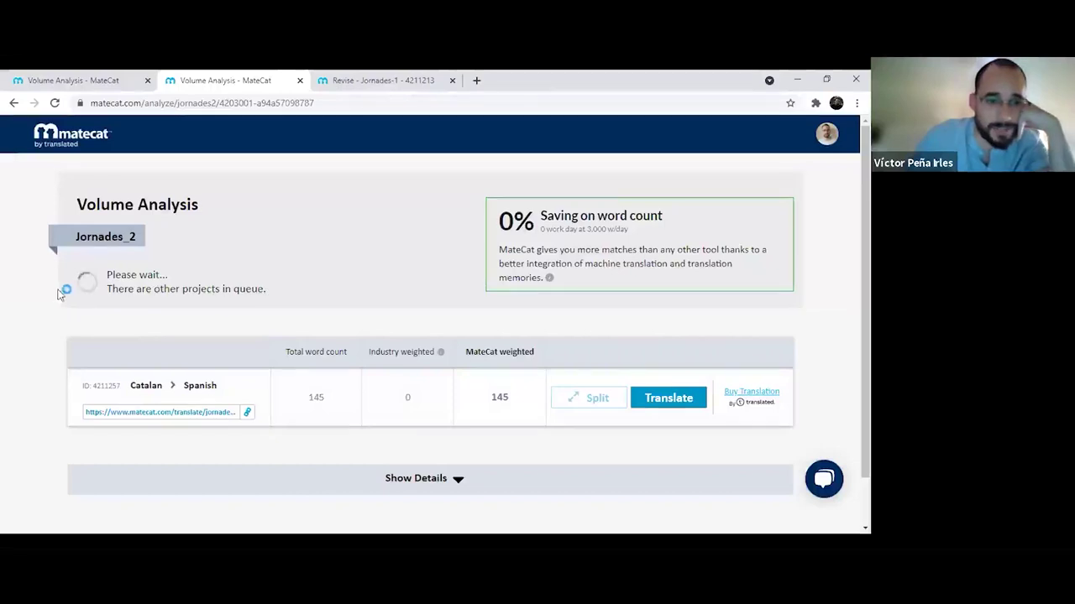
{"action": "left_click_drag", "start_coordinate": [278, 298], "coordinate": [101, 290]}
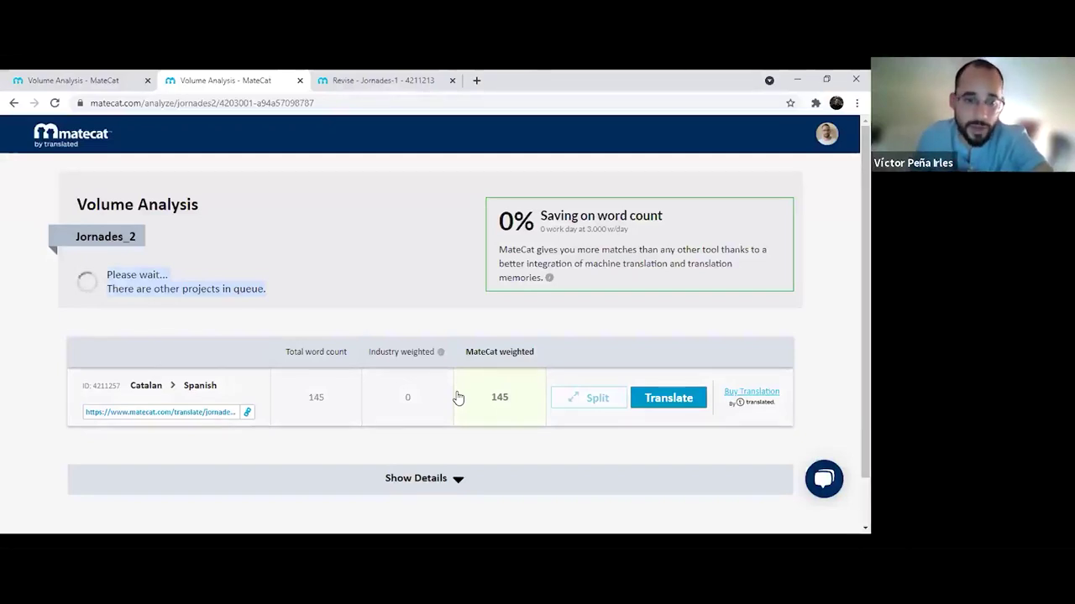
Open the MateCat user guide from the start page and look through its help topics
{"action": "left_click", "coordinate": [374, 80]}
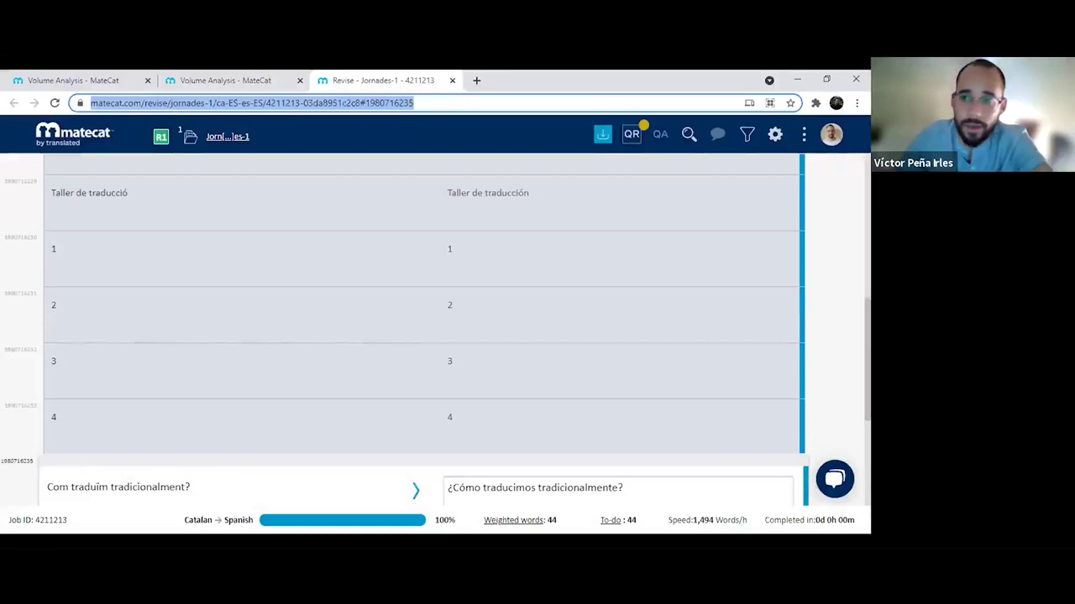
{"action": "left_click", "coordinate": [831, 135]}
{"action": "left_click", "coordinate": [806, 135]}
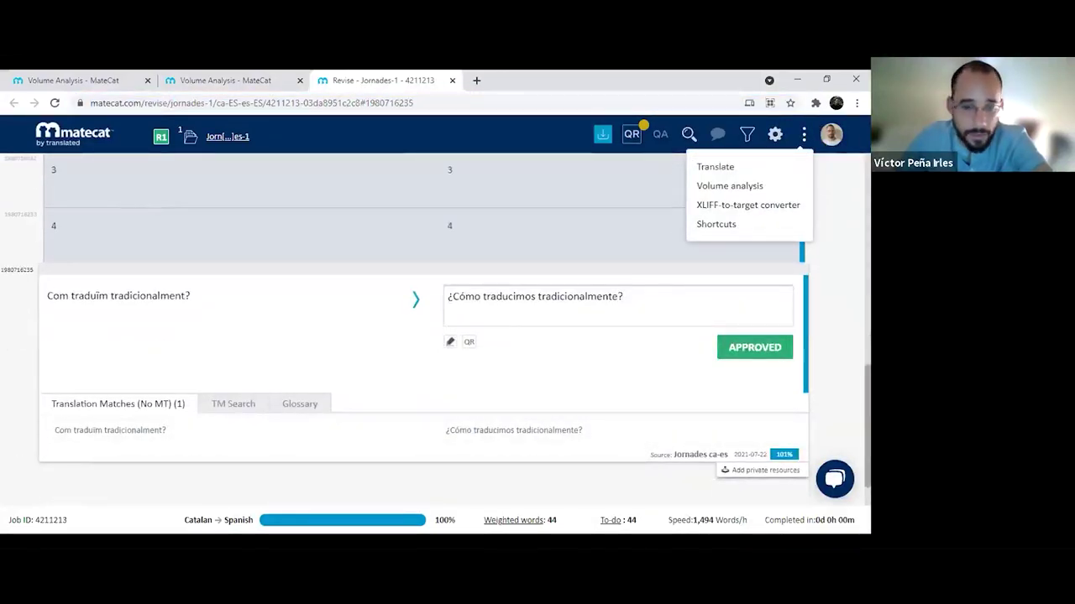
{"action": "left_click", "coordinate": [56, 137]}
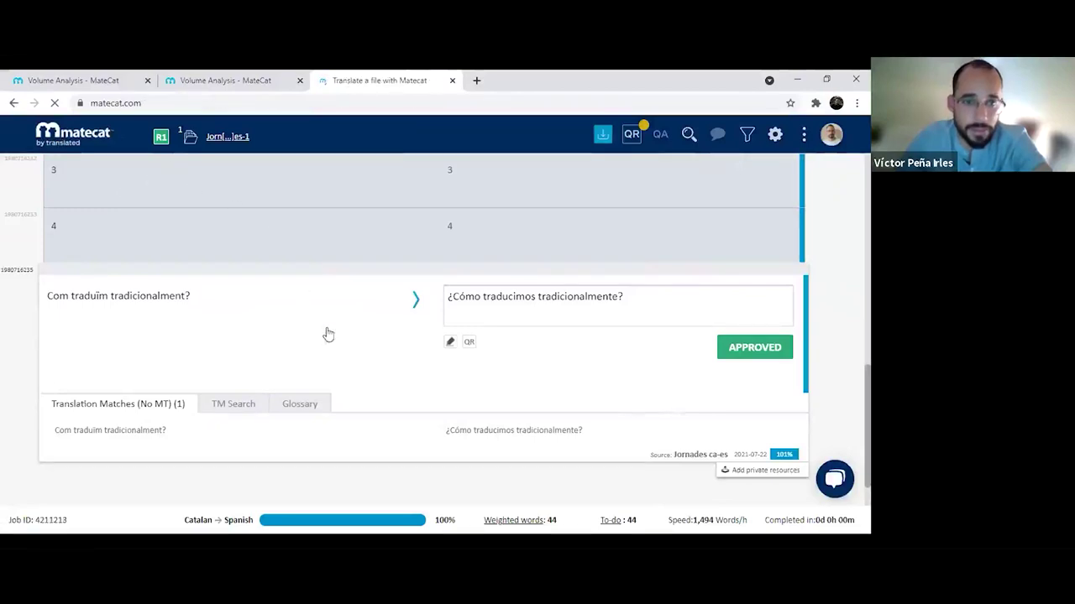
{"action": "scroll", "coordinate": [566, 434], "scroll_direction": "down", "scroll_amount": 2}
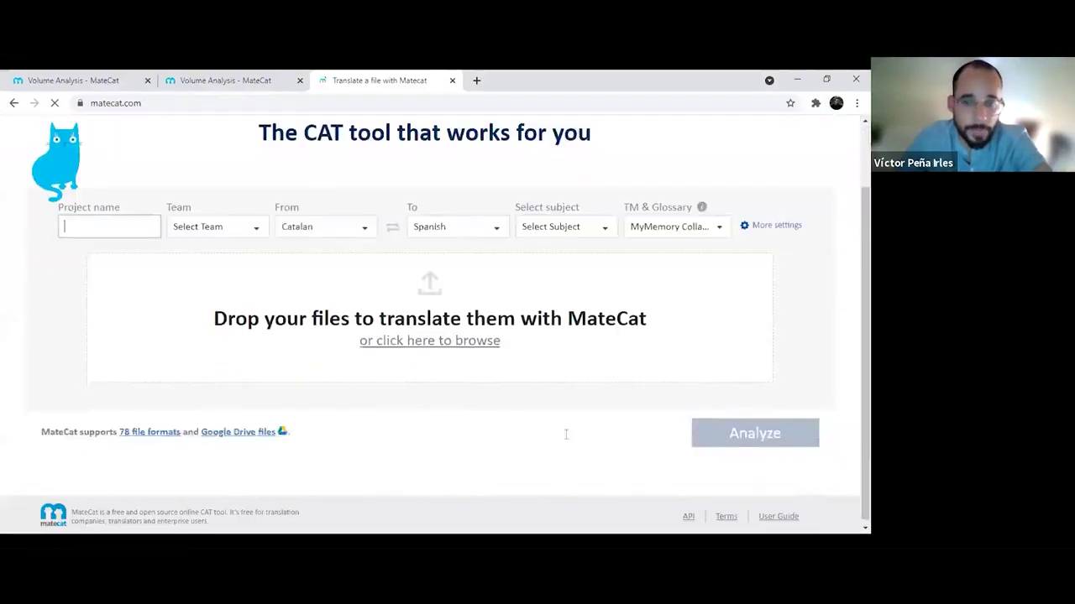
{"action": "left_click", "coordinate": [777, 517]}
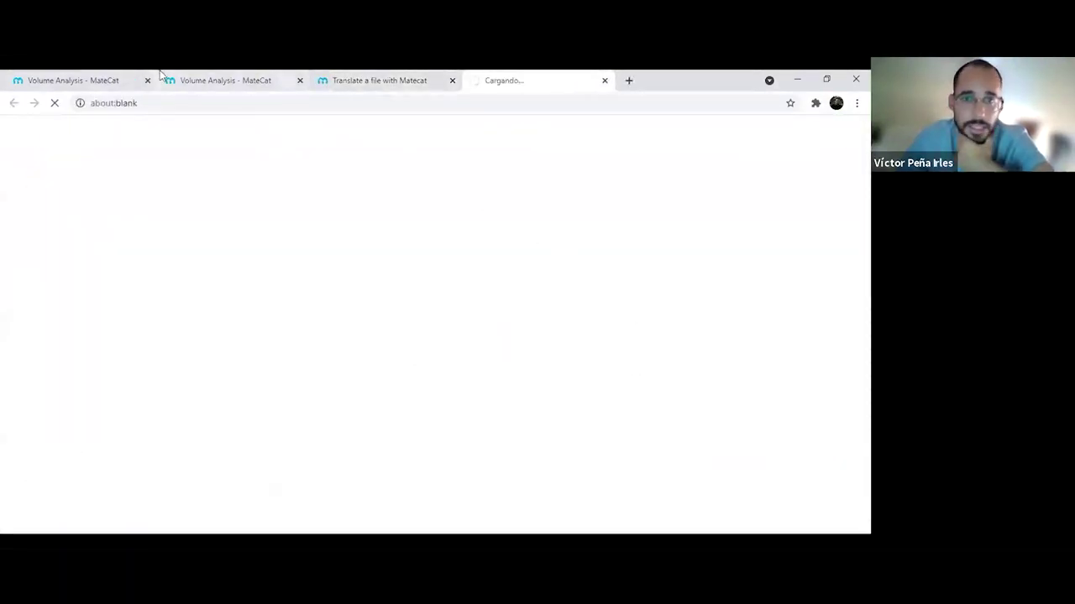
{"action": "scroll", "coordinate": [535, 384], "scroll_direction": "down", "scroll_amount": 2}
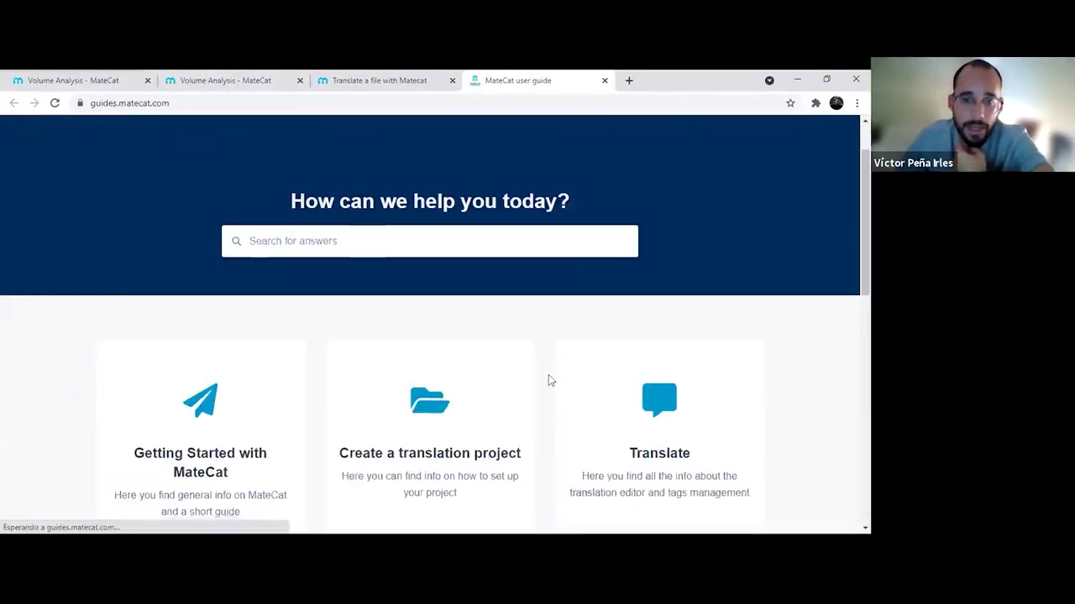
{"action": "scroll", "coordinate": [409, 276], "scroll_direction": "down", "scroll_amount": 2}
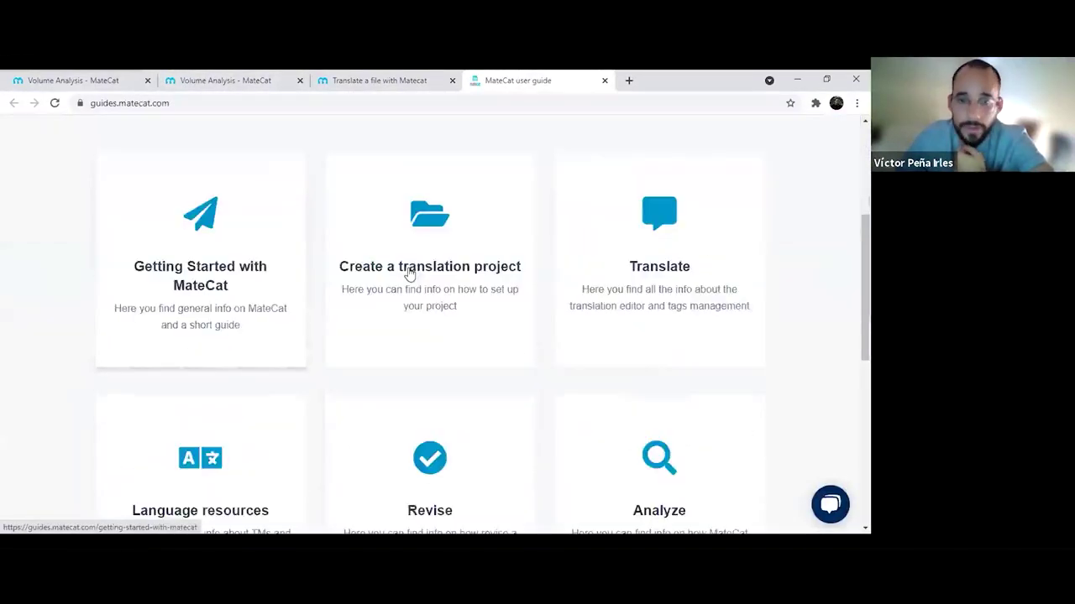
{"action": "scroll", "coordinate": [622, 366], "scroll_direction": "down", "scroll_amount": 1}
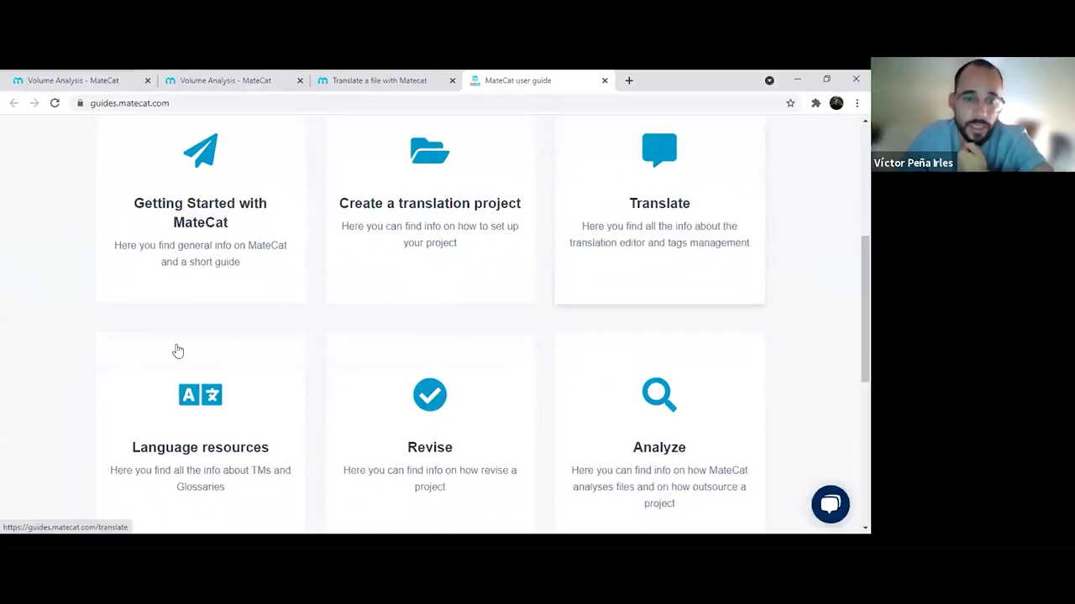
Return to the Jornades_2 volume analysis and examine its total and MateCat weighted word counts and the job details
{"action": "left_click", "coordinate": [352, 77]}
{"action": "left_click", "coordinate": [281, 77]}
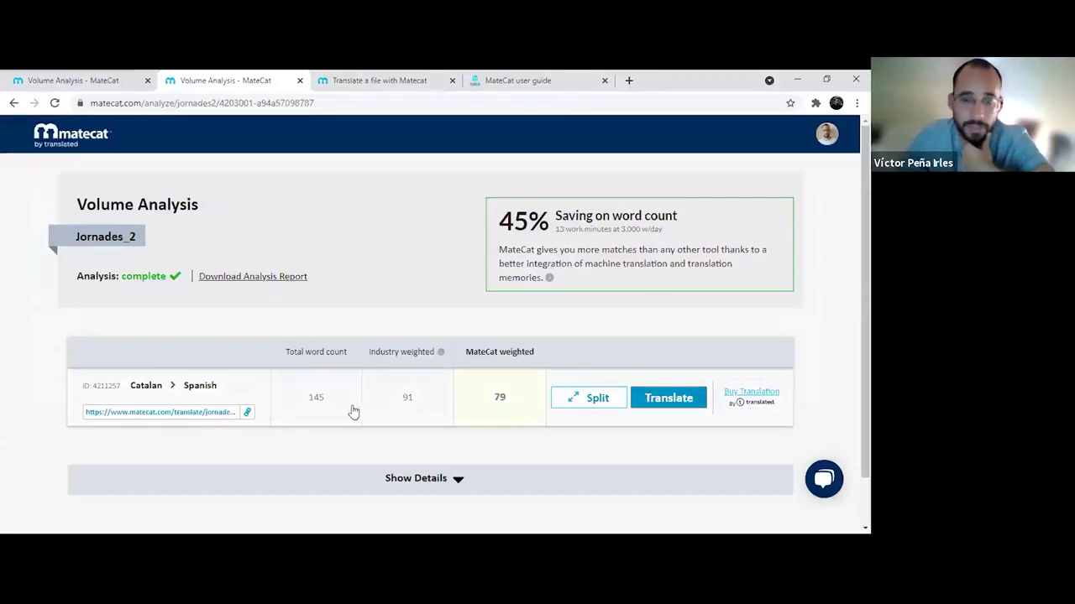
{"action": "double_click", "coordinate": [316, 398]}
{"action": "left_click", "coordinate": [521, 472]}
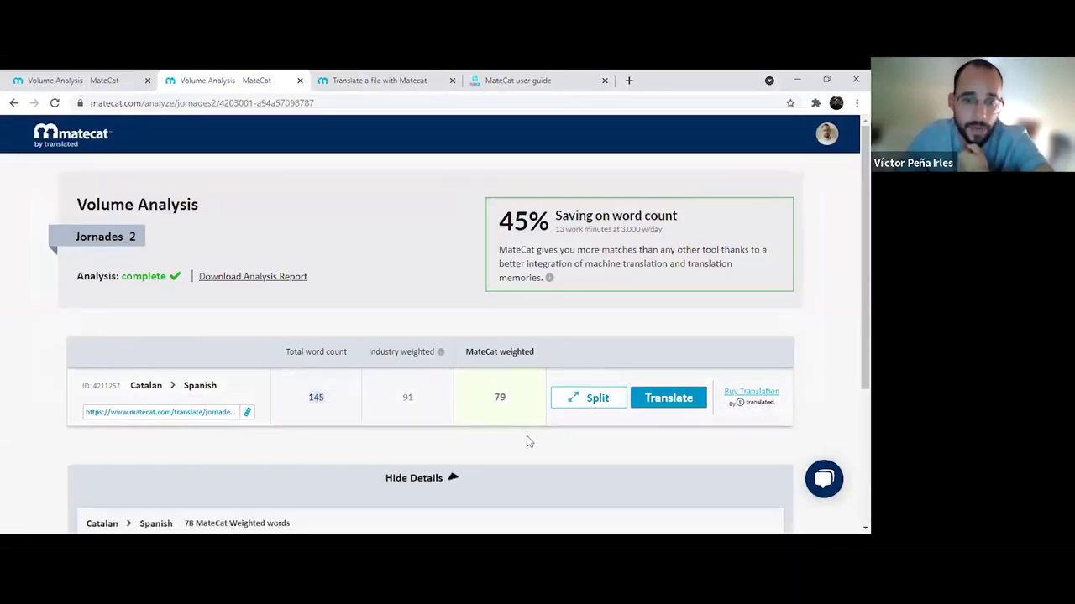
{"action": "scroll", "coordinate": [554, 336], "scroll_direction": "up", "scroll_amount": 3}
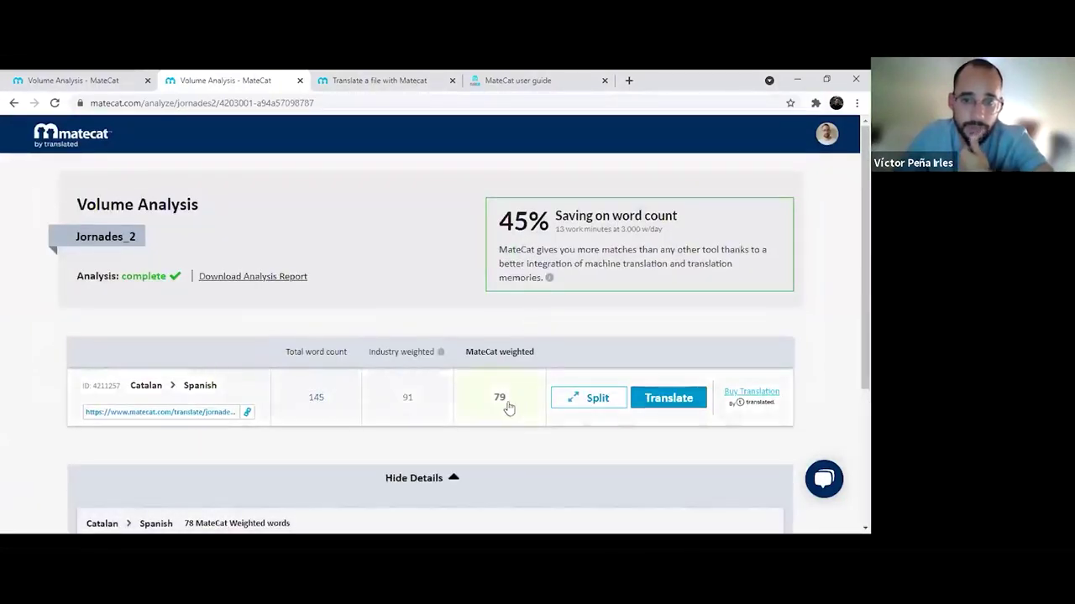
{"action": "double_click", "coordinate": [498, 402]}
{"action": "scroll", "coordinate": [657, 248], "scroll_direction": "down", "scroll_amount": 3}
Open the Jornades_2 job and accept the Jornades ca-es match "CONTENIDO DE LA PRESENTACIÓN" for "CONTINGUT DE LA PRESENTACIÓ", marking it as translated
{"action": "left_click", "coordinate": [660, 191]}
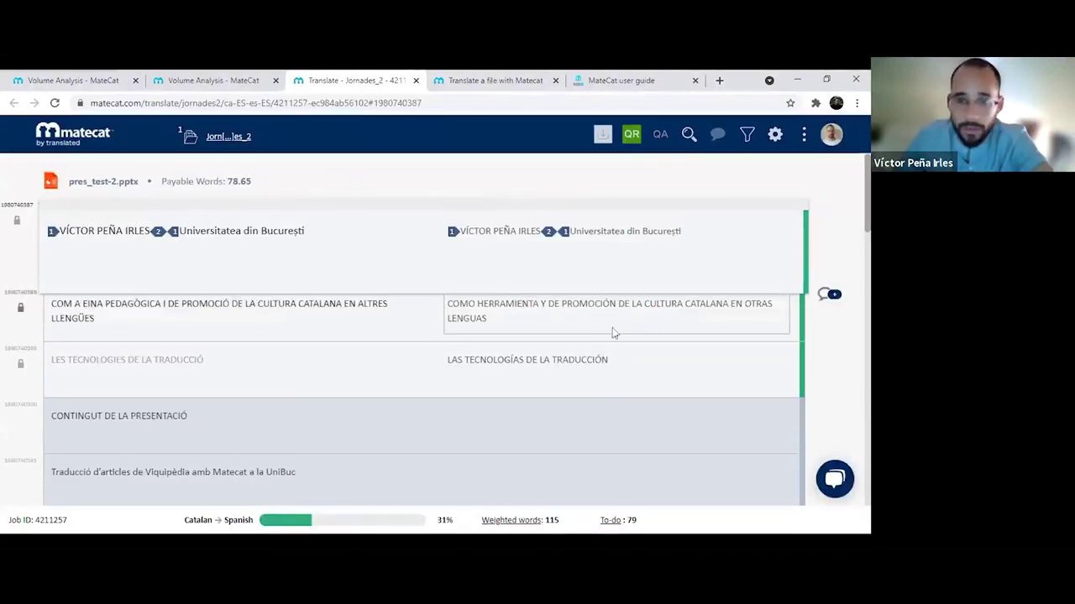
{"action": "left_click", "coordinate": [612, 333]}
{"action": "left_click", "coordinate": [595, 349]}
{"action": "left_click", "coordinate": [558, 428]}
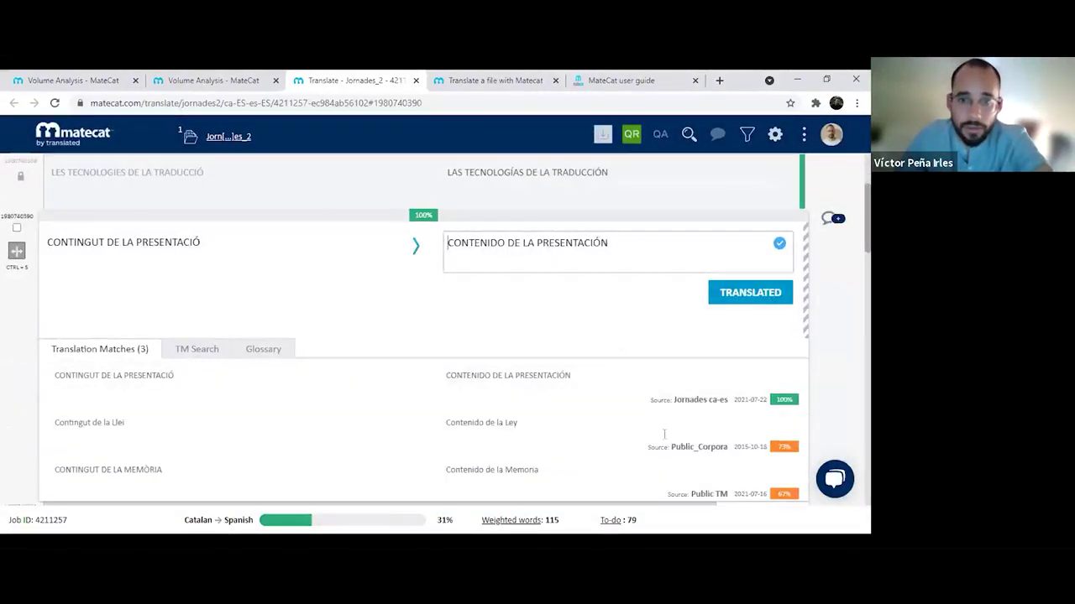
{"action": "left_click_drag", "start_coordinate": [672, 400], "coordinate": [726, 401]}
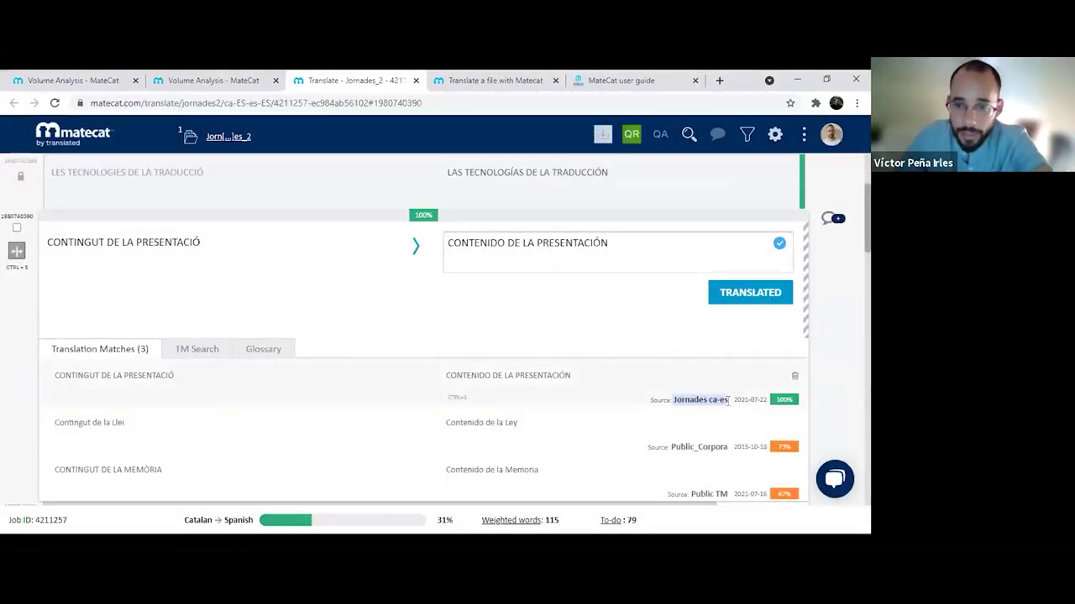
{"action": "left_click", "coordinate": [750, 294]}
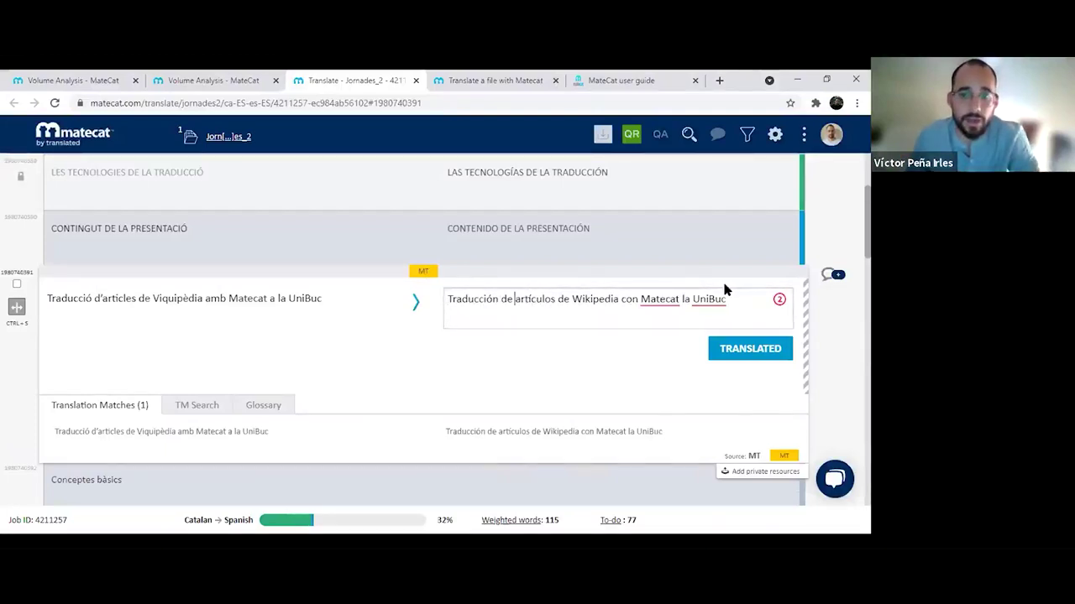
Insert "en" before "la UniBuc" in the Spanish Wikipedia articles segment and mark it as translated
{"action": "key", "text": "ctrl+Right"}
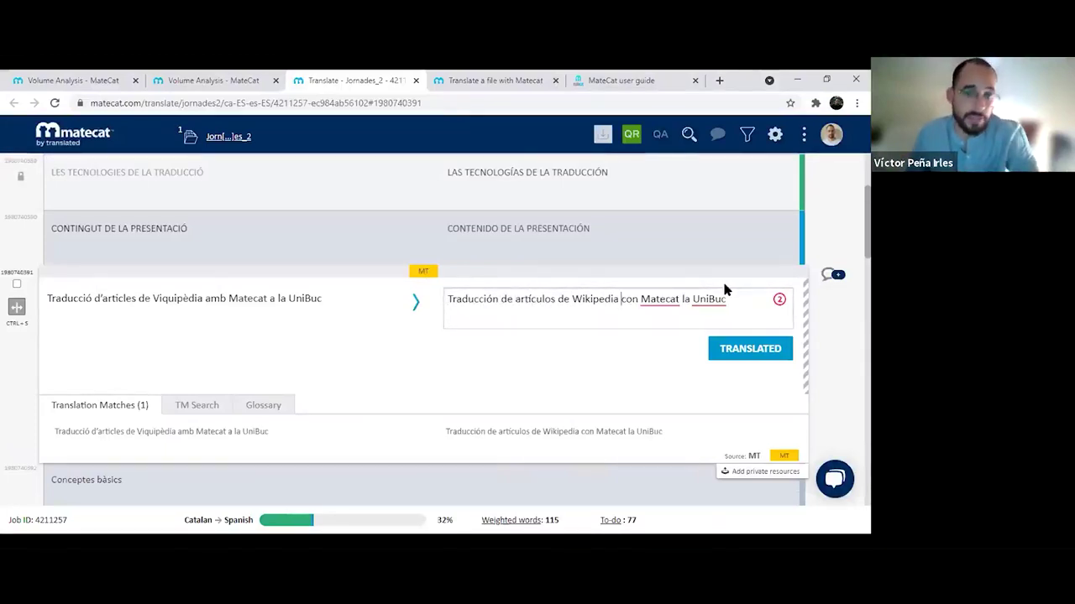
{"action": "key", "text": "ctrl+Right"}
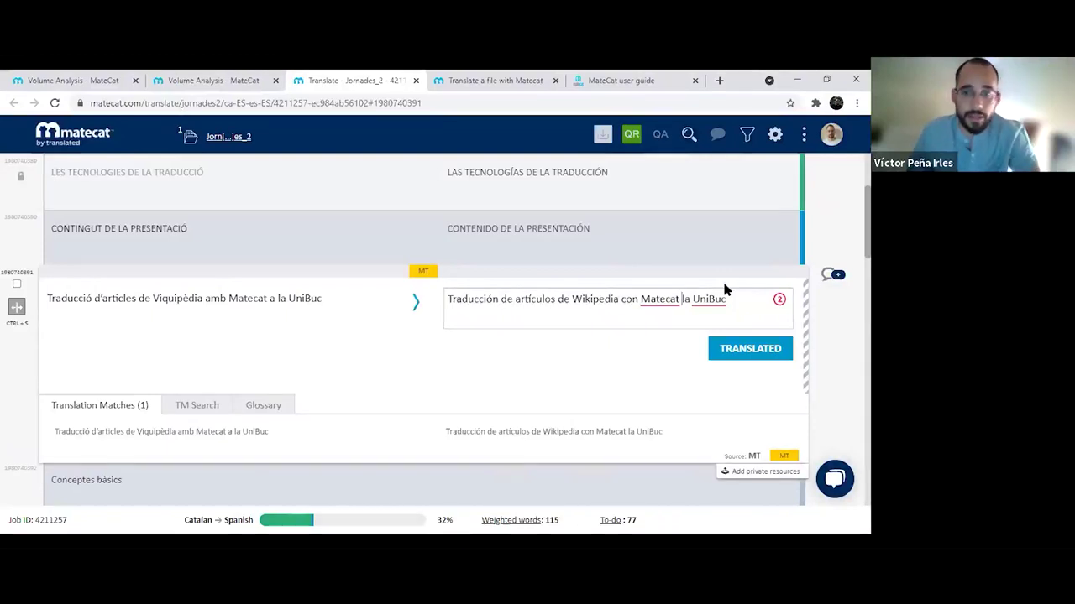
{"action": "type", "text": "en"}
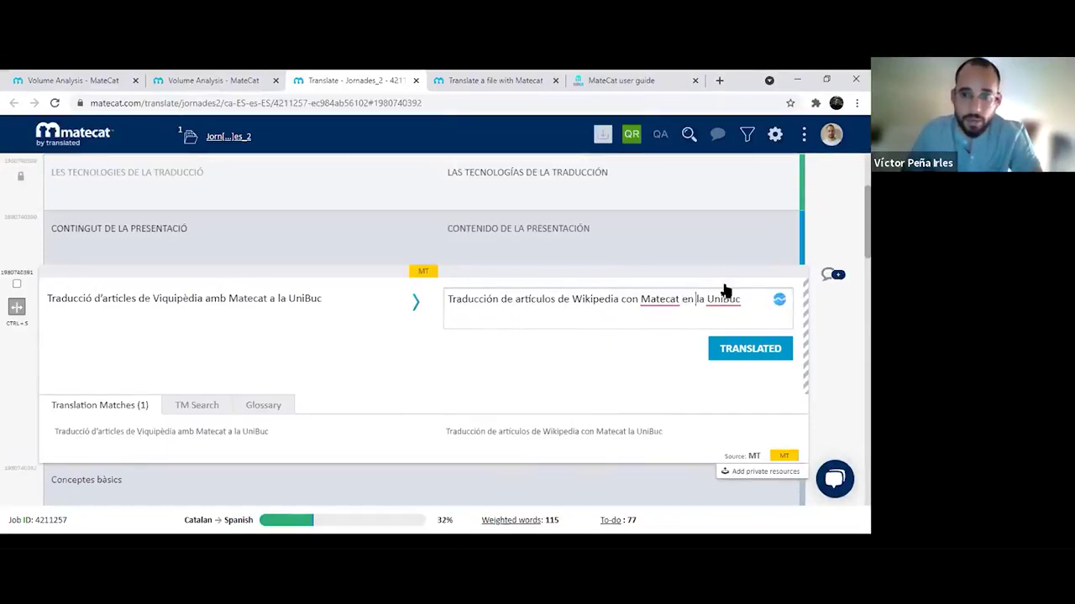
{"action": "key", "text": "ctrl+Return"}
Accept the suggested translations for "Conceptes bàsics", "Exemples pràctics d'ús de l'eina", "Torn obert" and "Què és una eina TAO?" as translated
{"action": "key", "text": "ctrl+Return"}
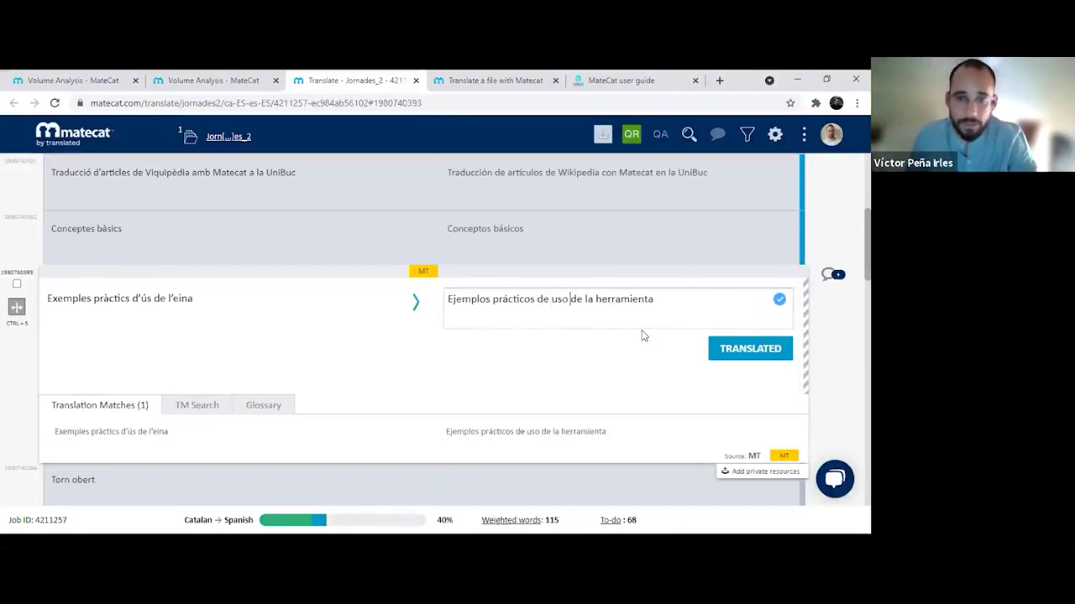
{"action": "key", "text": "ctrl+Return"}
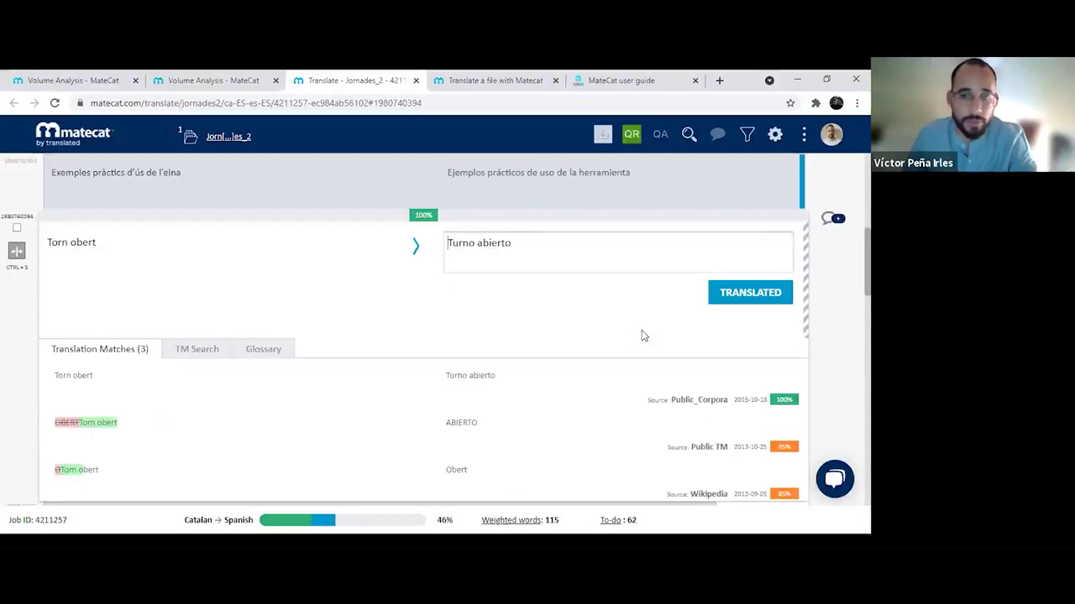
{"action": "key", "text": "ctrl+Return"}
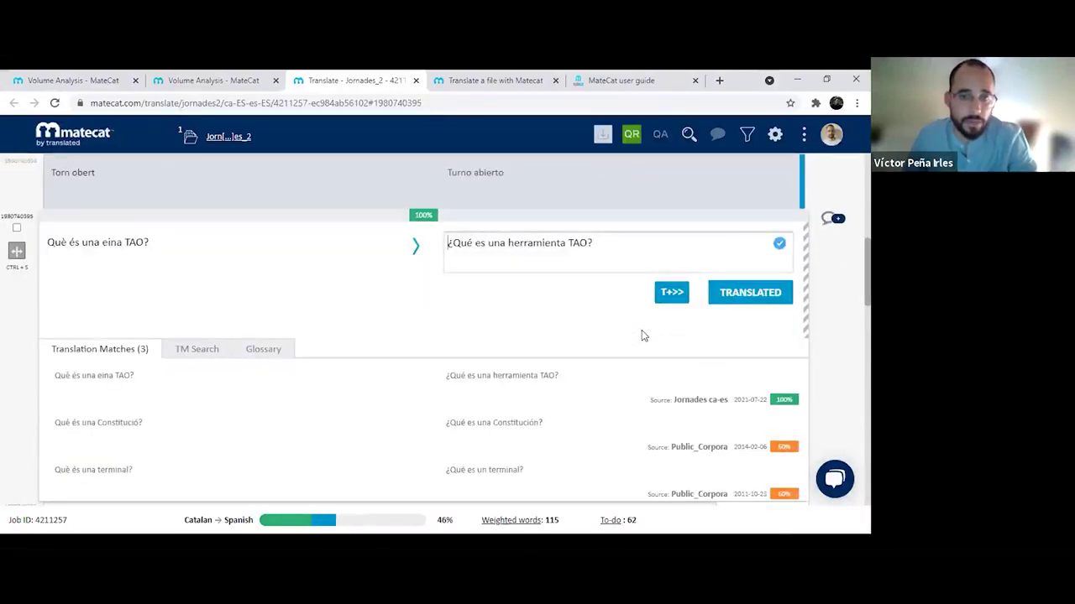
{"action": "key", "text": "ctrl+Return"}
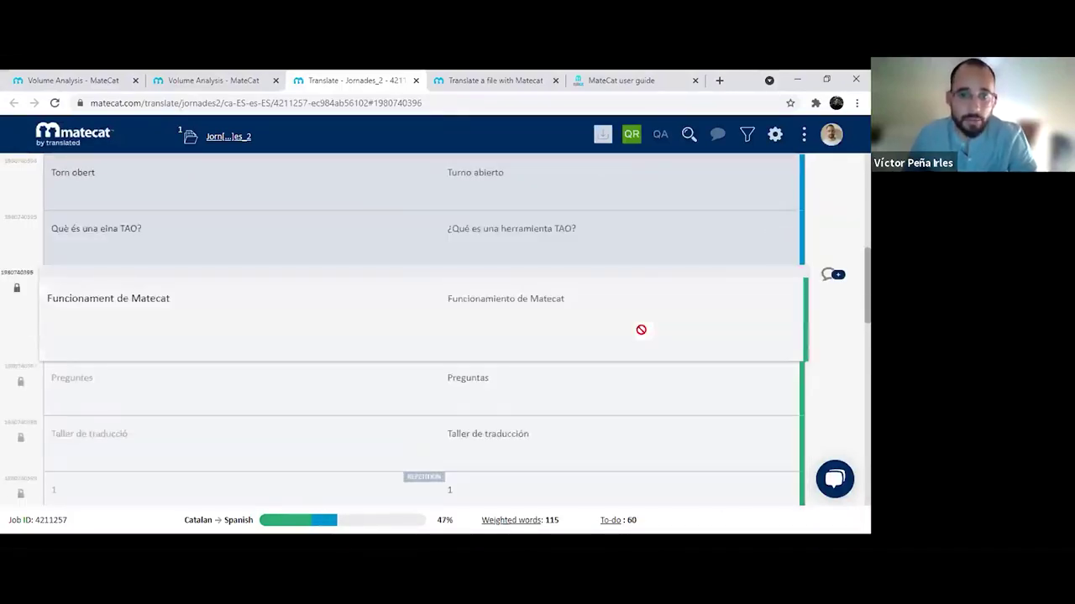
Mark "¿Cómo traducimos tradicionalmente?" and "Traducción asistida por ordenador (TAO)" as translated, passing over the locked segments
{"action": "key", "text": "ctrl+Return"}
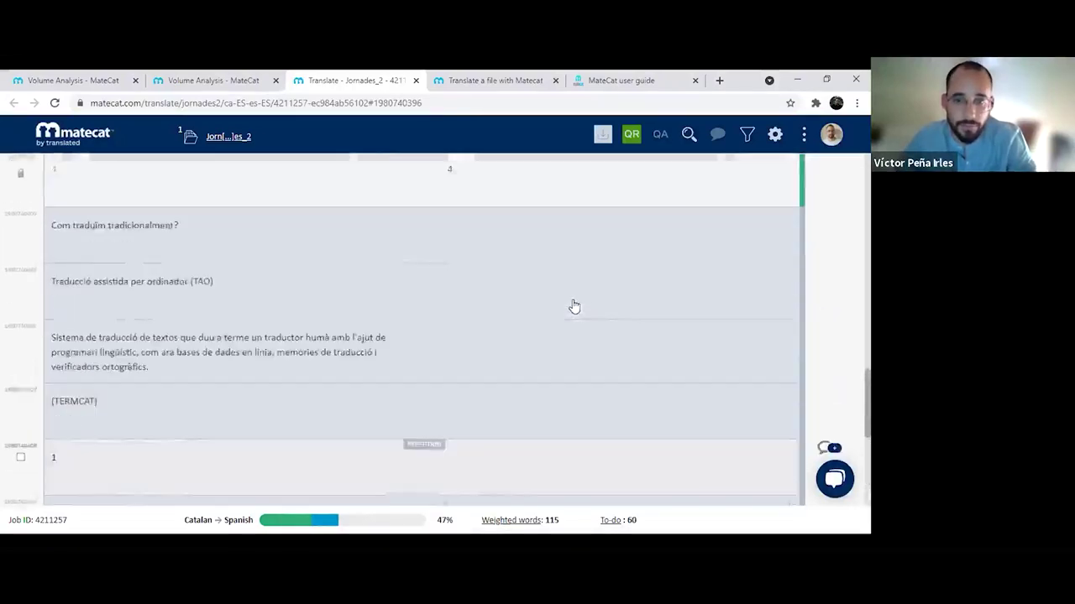
{"action": "left_click", "coordinate": [543, 291]}
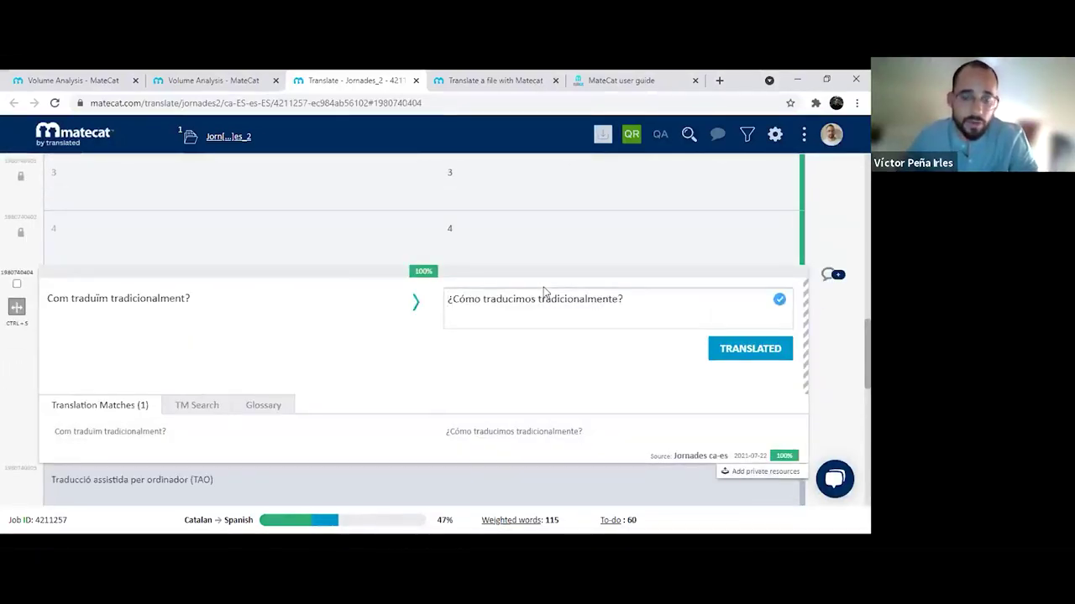
{"action": "key", "text": "ctrl+Return"}
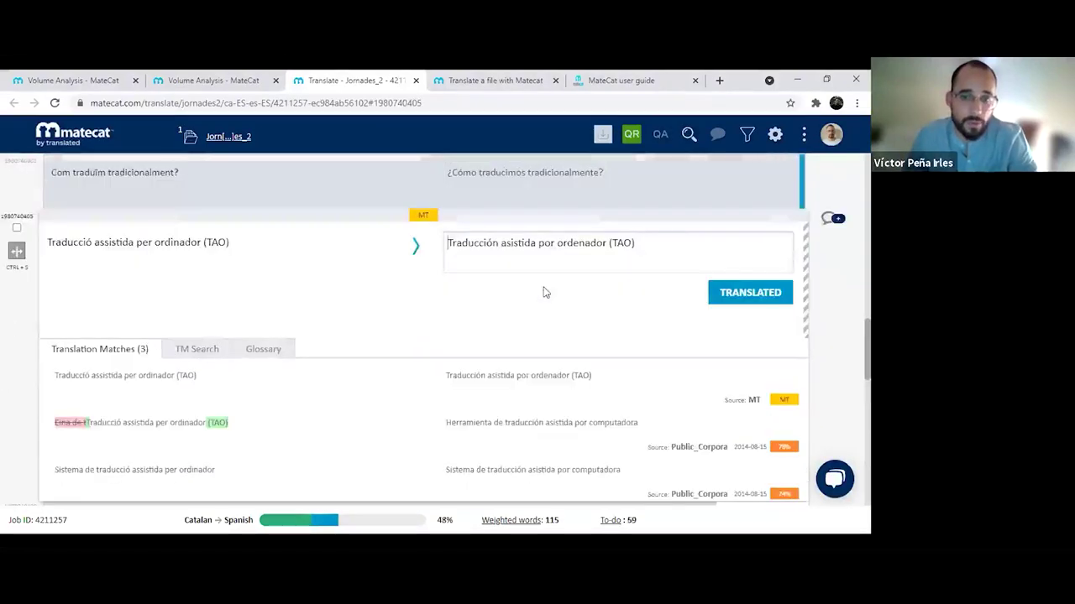
{"action": "key", "text": "ctrl+Return"}
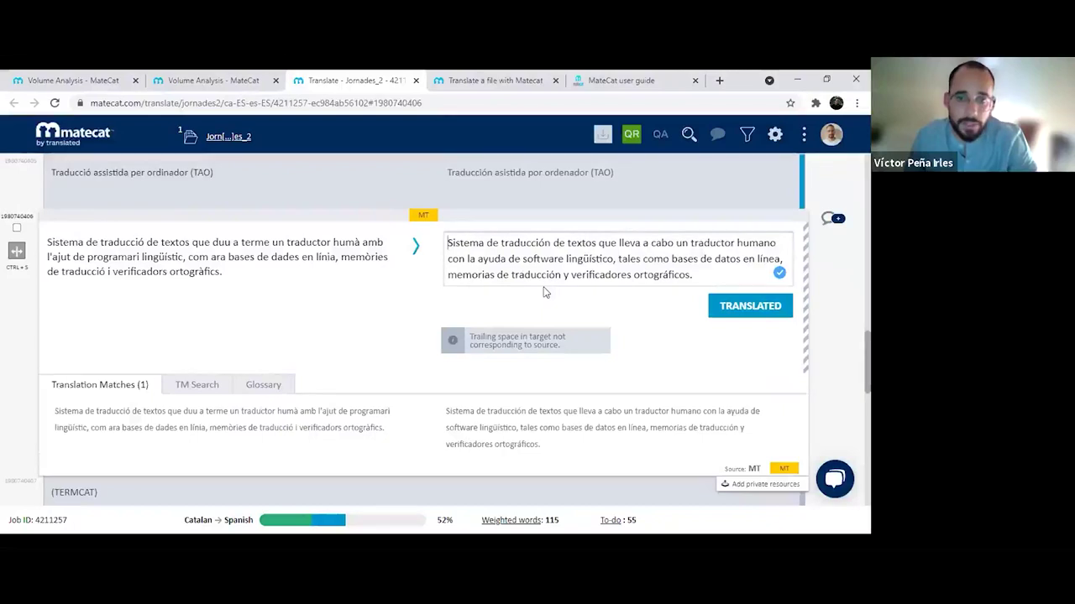
Replace "verificadores" with "correctores" in the segment defining the translation system and mark it as translated
{"action": "key", "text": "ctrl+Right"}
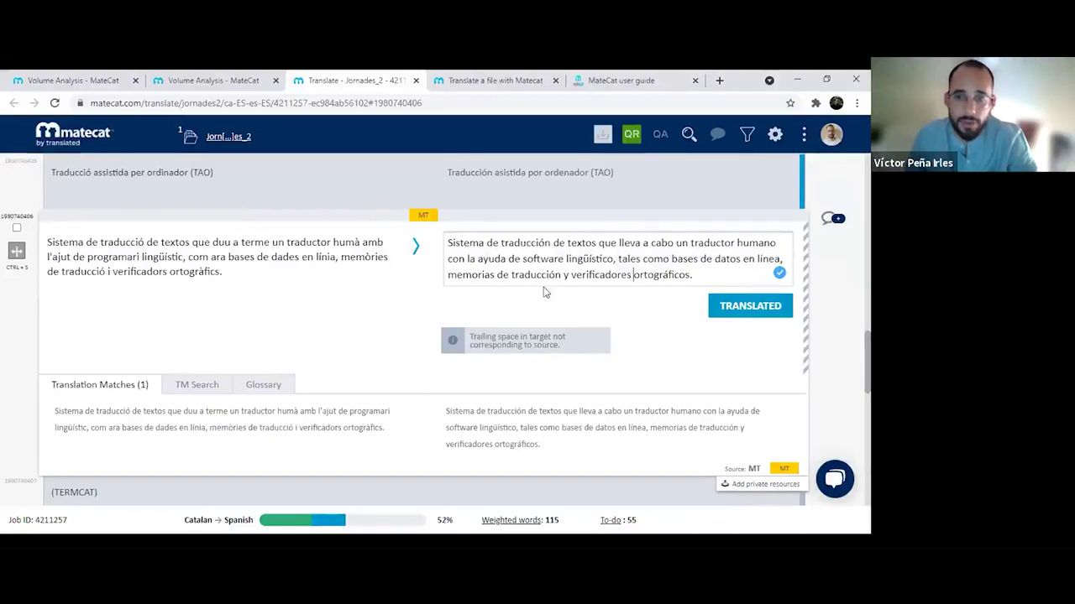
{"action": "key", "text": "ctrl+shift+Left"}
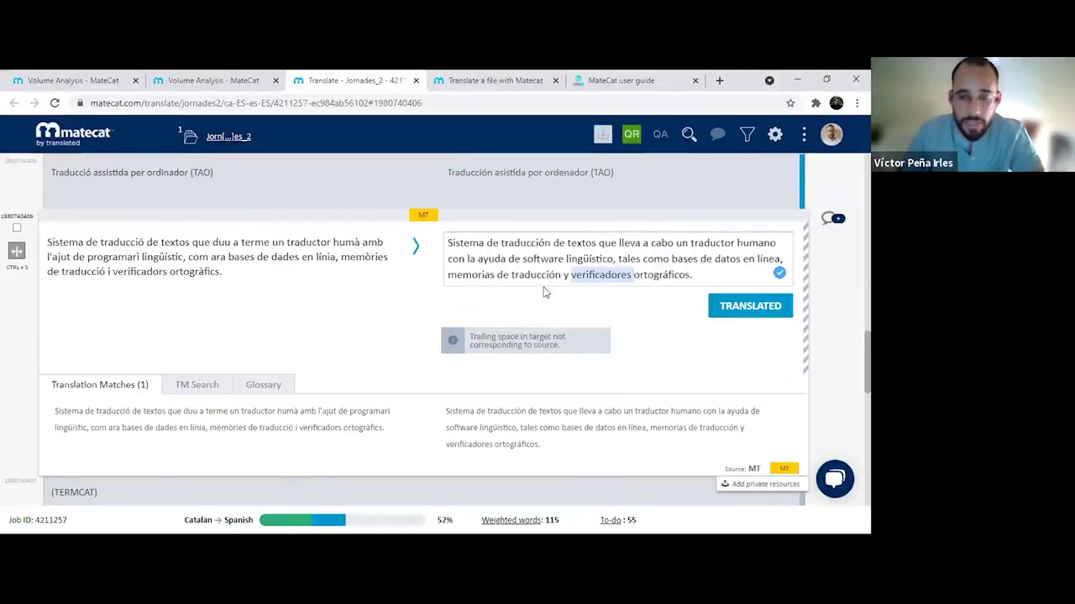
{"action": "type", "text": "correctores"}
{"action": "key", "text": "Return"}
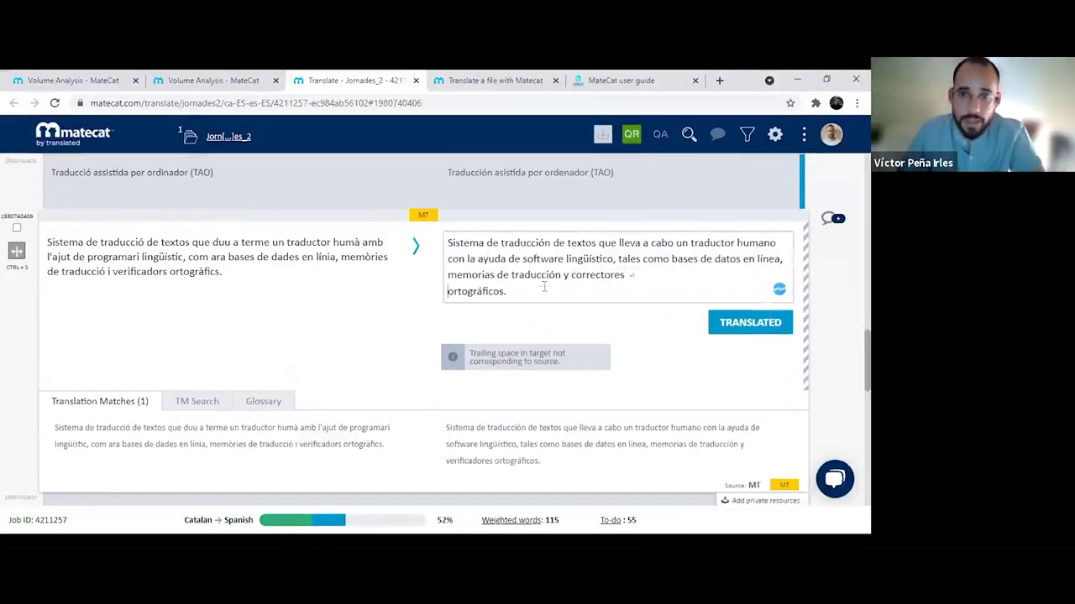
{"action": "key", "text": "BackSpace"}
{"action": "key", "text": "ctrl+Return"}
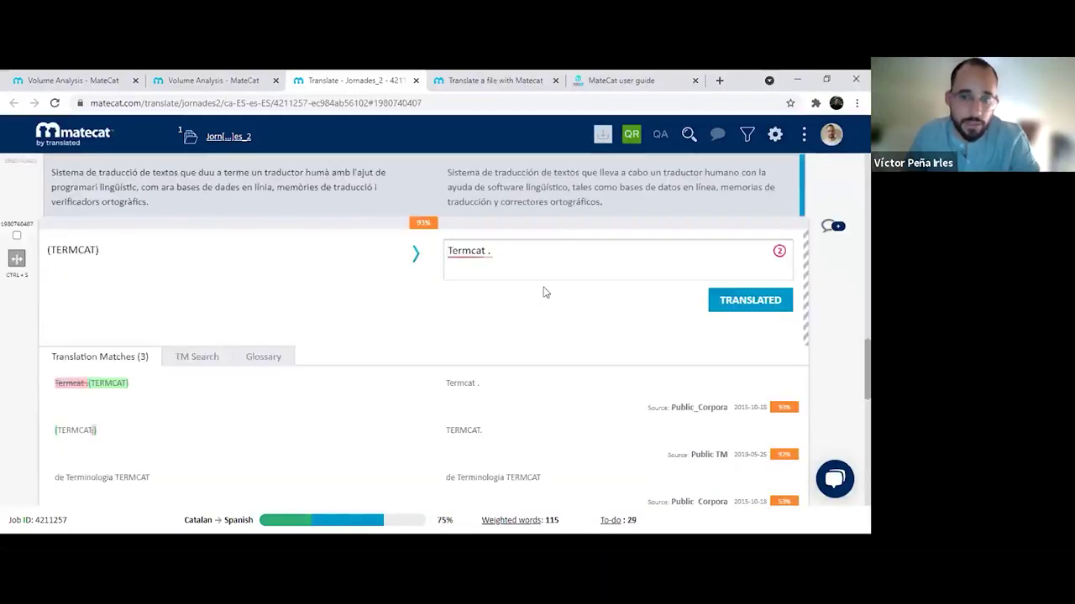
Copy the source into the (TERMCAT) target, and mark it and the following segments through "El software lo convierte en formato bilingüe (XLIFF)" as translated
{"action": "left_click", "coordinate": [414, 258]}
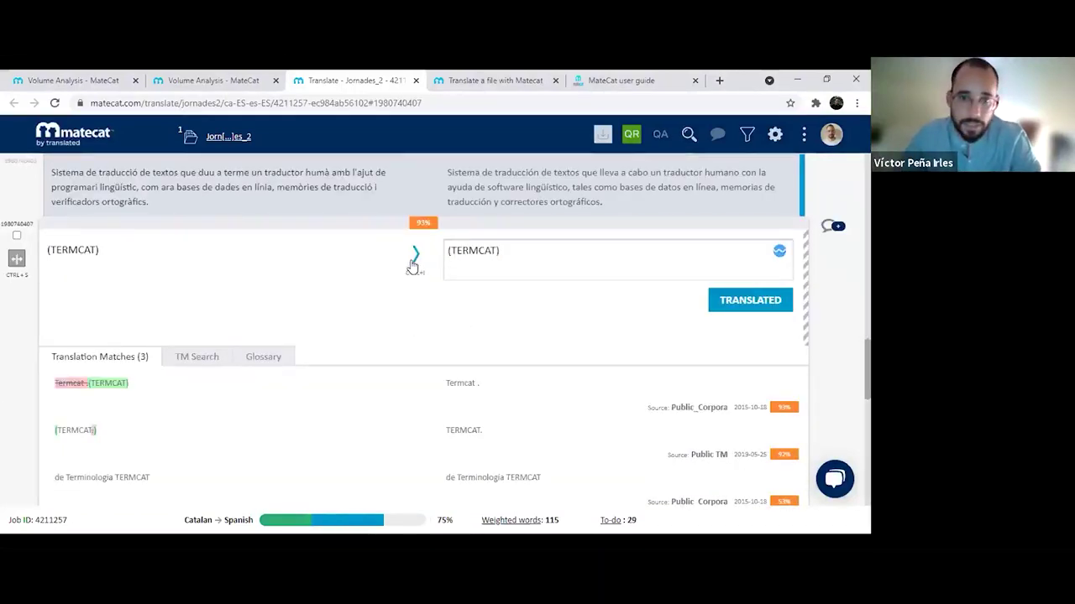
{"action": "key", "text": "ctrl+Return"}
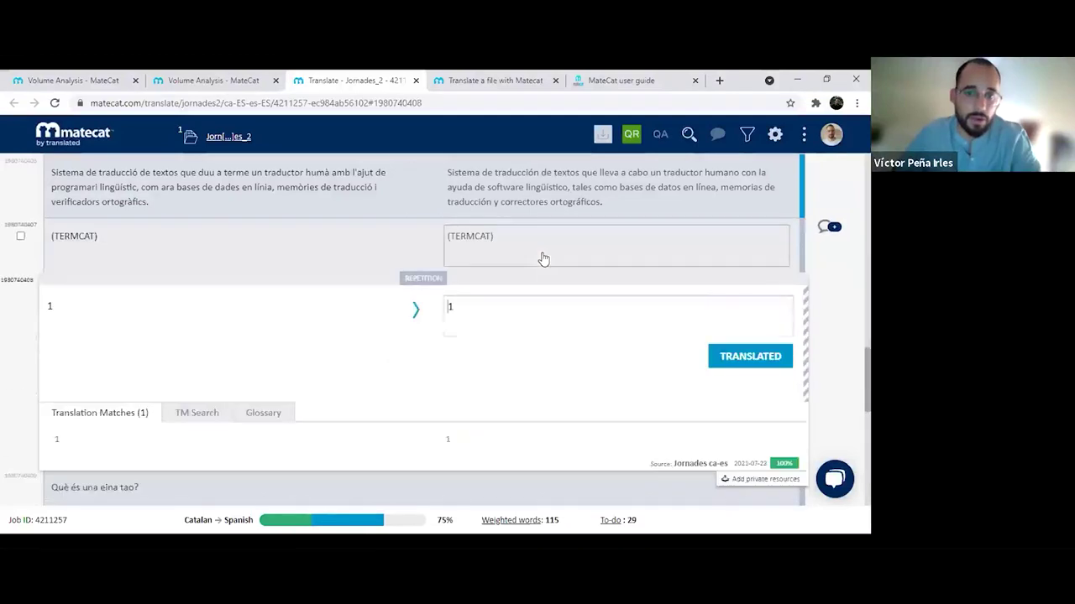
{"action": "key", "text": "ctrl+Return"}
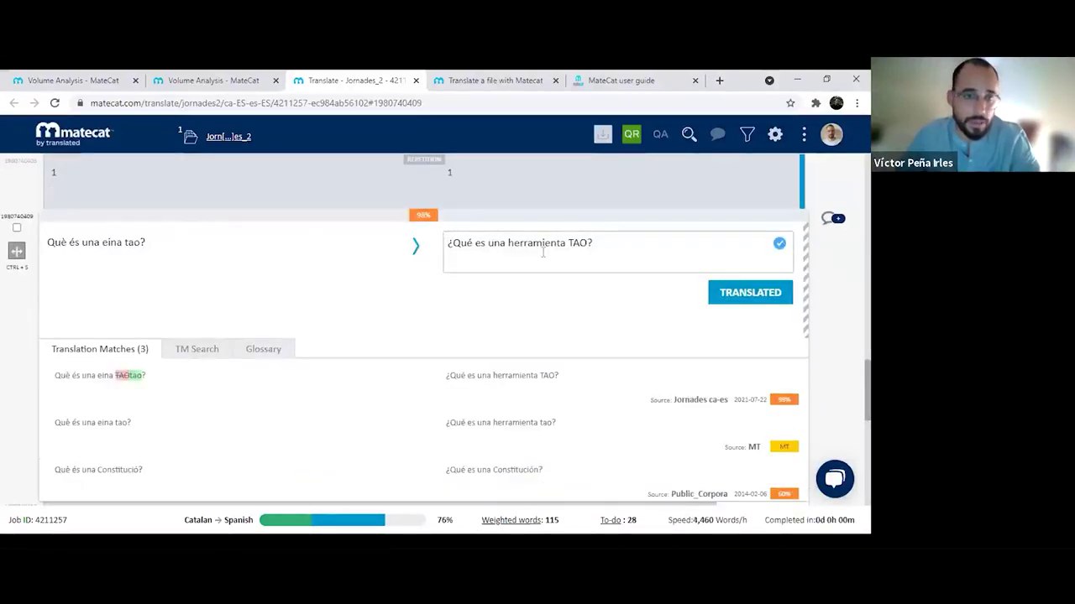
{"action": "key", "text": "ctrl+Return"}
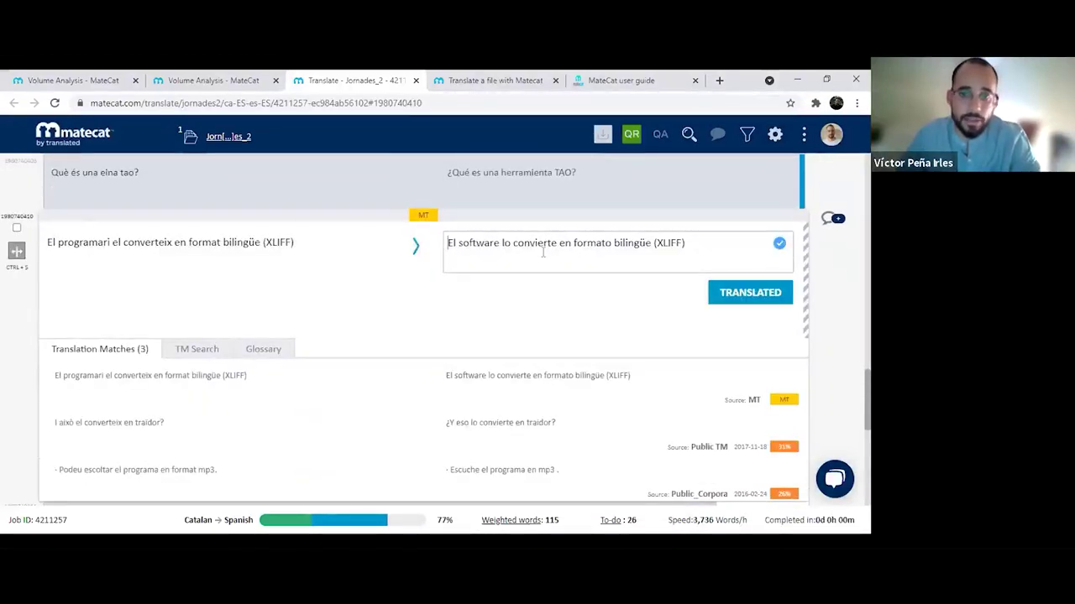
{"action": "key", "text": "ctrl+Return"}
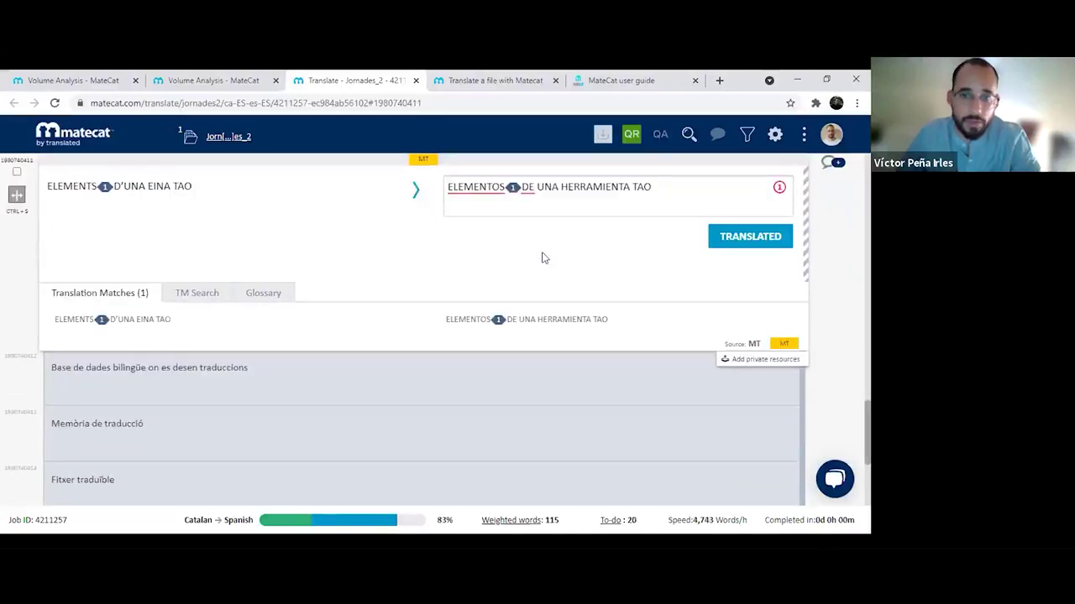
Mark the "ELEMENTOS DE UNA HERRAMIENTA TAO", "Base de datos bilingüe donde se guardan traducciones" and "Memoria de traducción" segments as translated, keeping the tag
{"action": "left_click", "coordinate": [595, 195]}
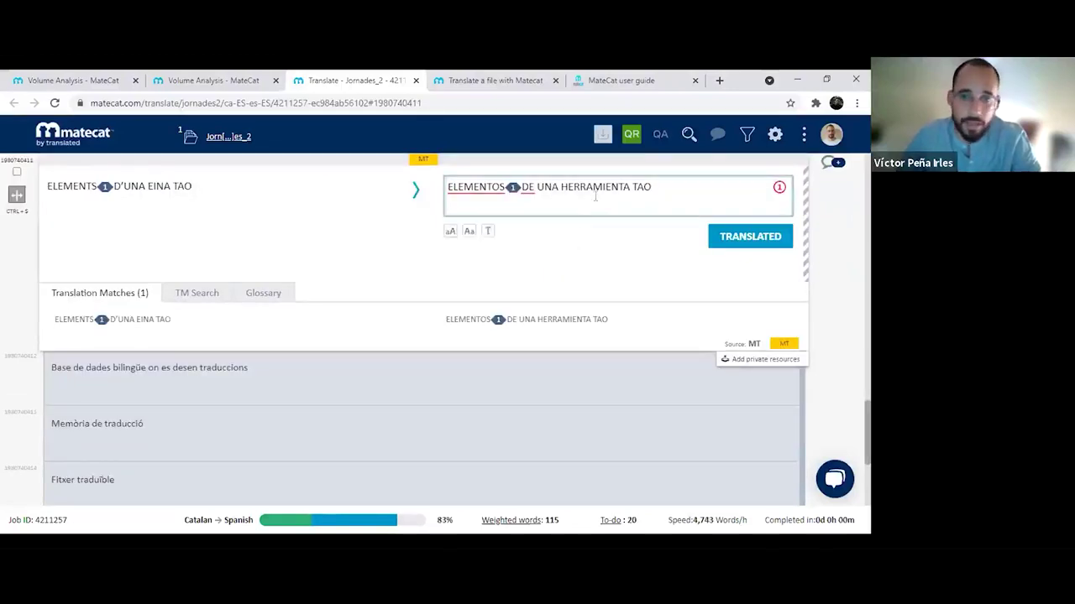
{"action": "left_click", "coordinate": [515, 188]}
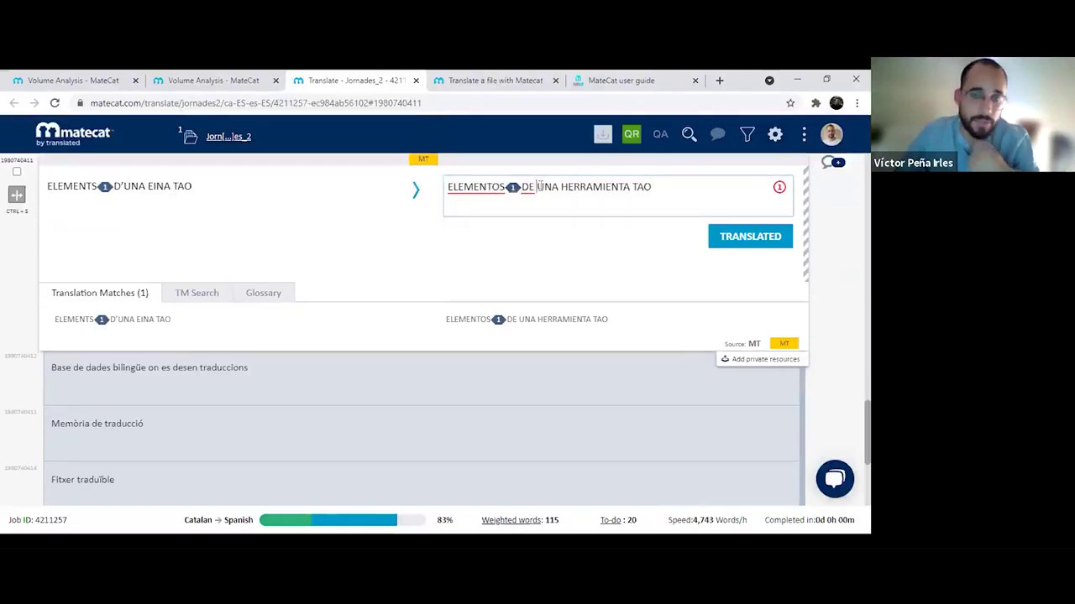
{"action": "key", "text": "ctrl+Return"}
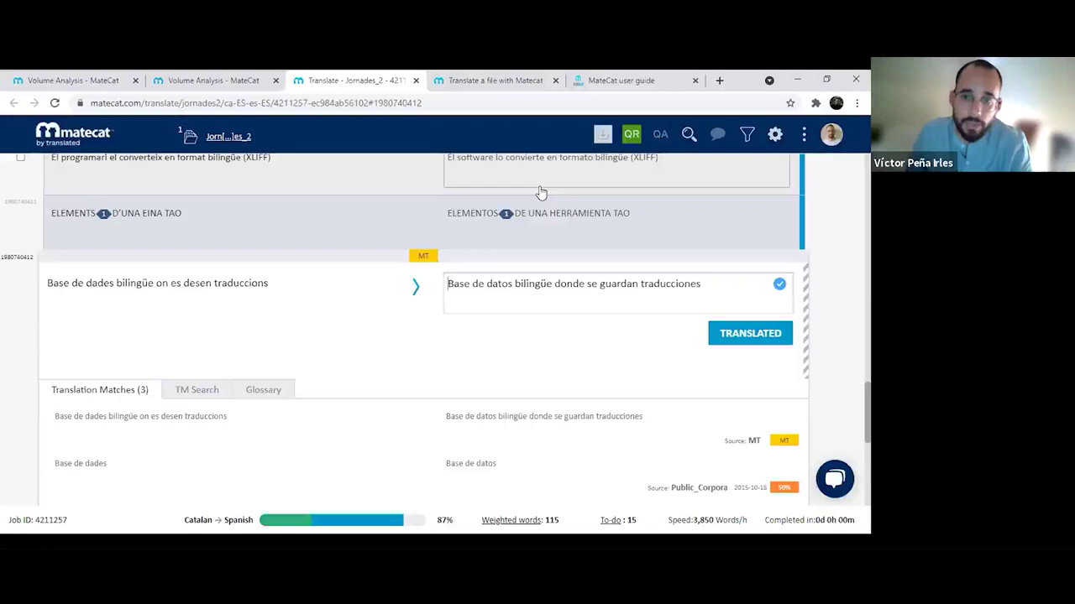
{"action": "key", "text": "ctrl+Return"}
{"action": "key", "text": "ctrl+Return"}
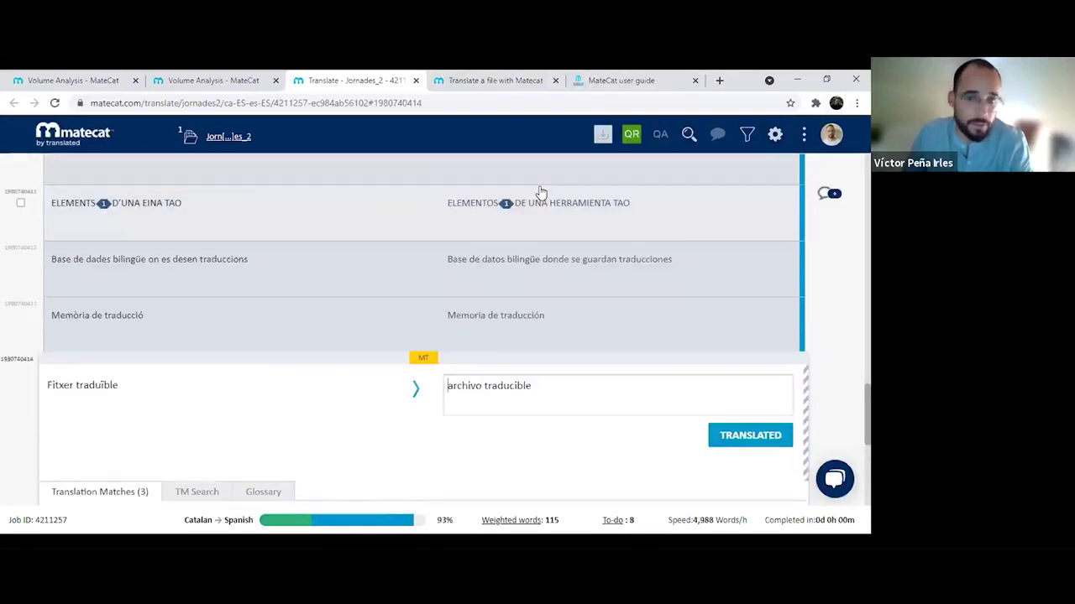
Capitalize "Archivo traducible" and mark it as translated along with "Glosario integrado (opcional)" and "Base de datos terminológica"
{"action": "key", "text": "Delete"}
{"action": "type", "text": "A"}
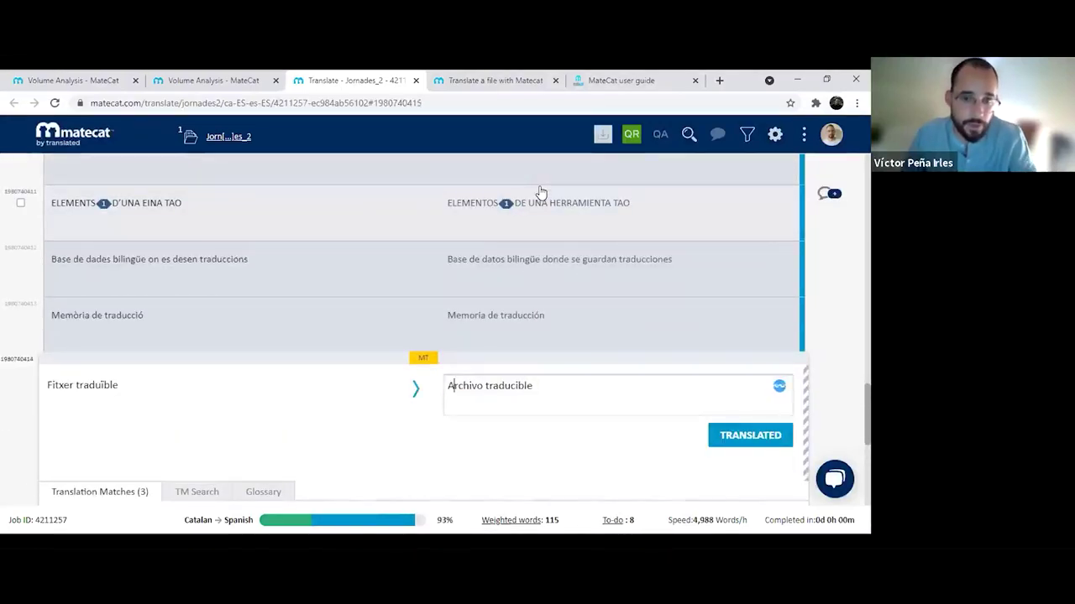
{"action": "key", "text": "ctrl+Return"}
{"action": "key", "text": "ctrl+Return"}
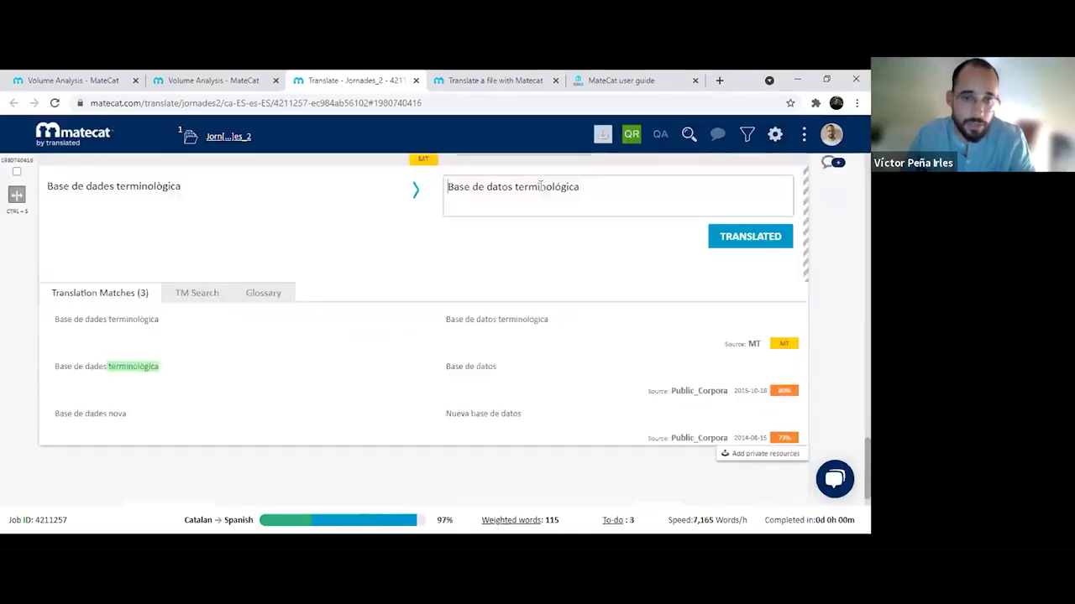
{"action": "key", "text": "ctrl+Return"}
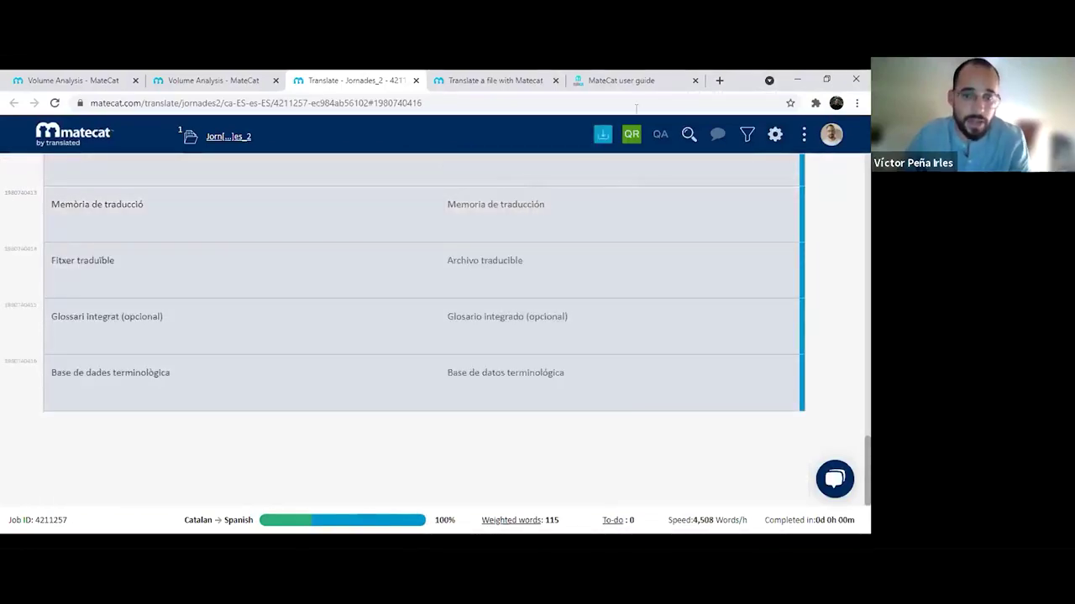
Download the finished translation to the desktop as pres_test-2 (5).pptx and switch to PowerPoint
{"action": "left_click", "coordinate": [603, 134]}
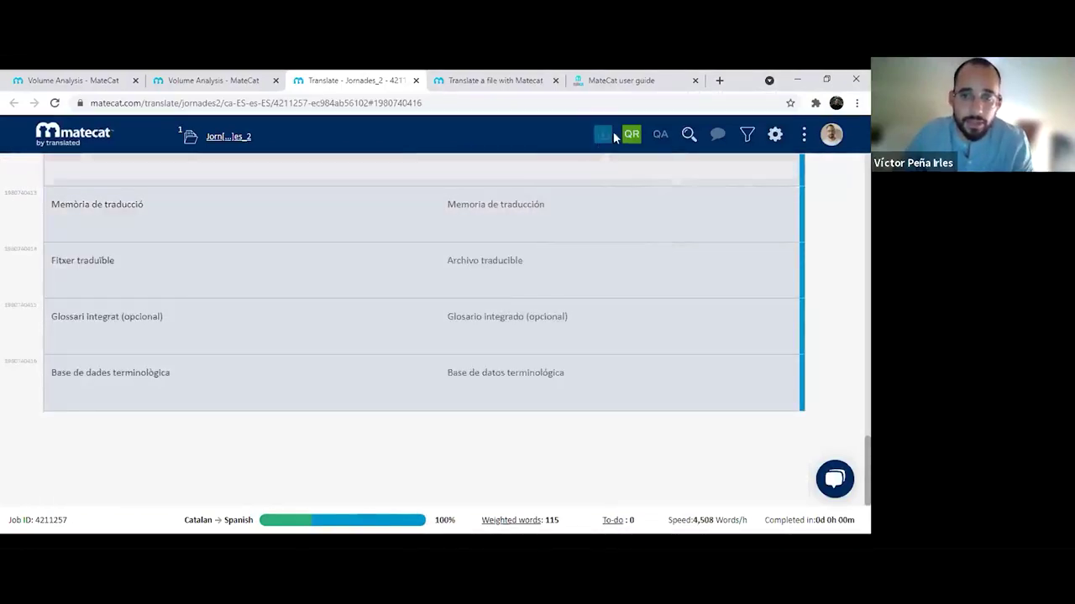
{"action": "left_click", "coordinate": [607, 230]}
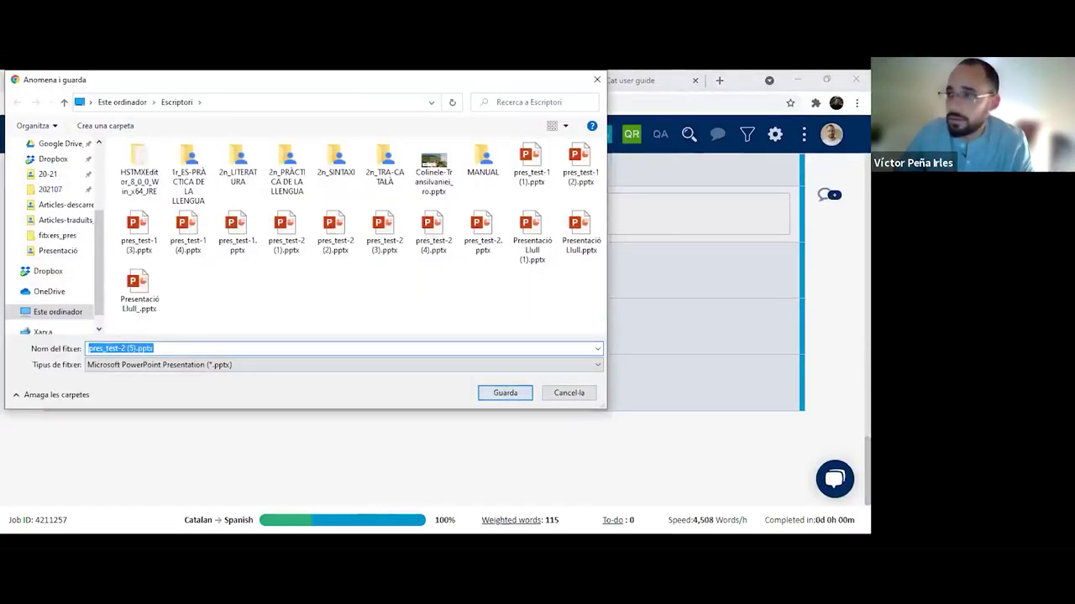
{"action": "key", "text": "Return"}
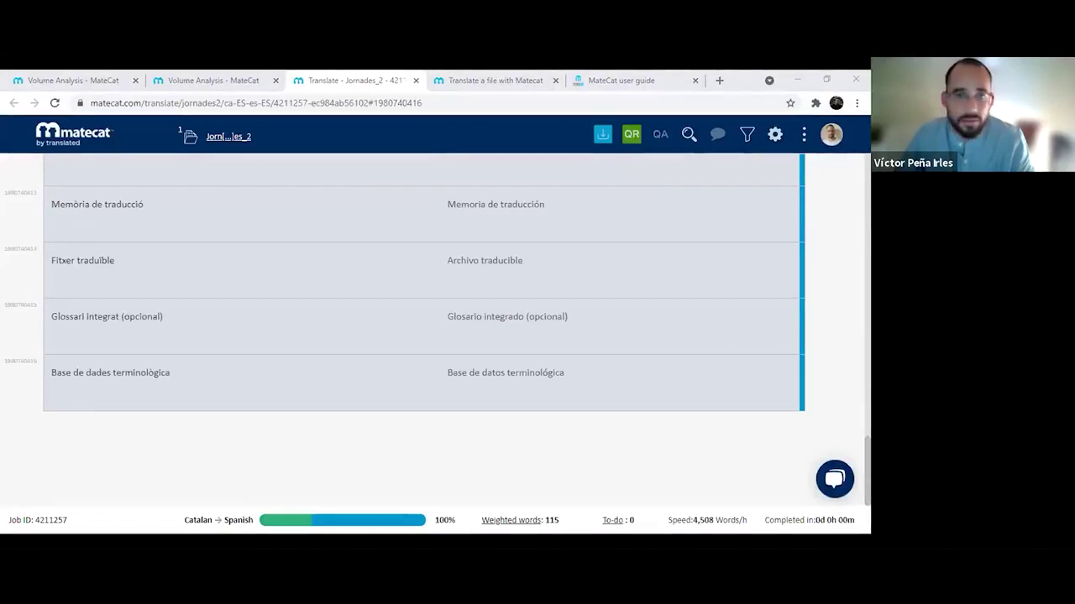
{"action": "key", "text": "alt+Tab"}
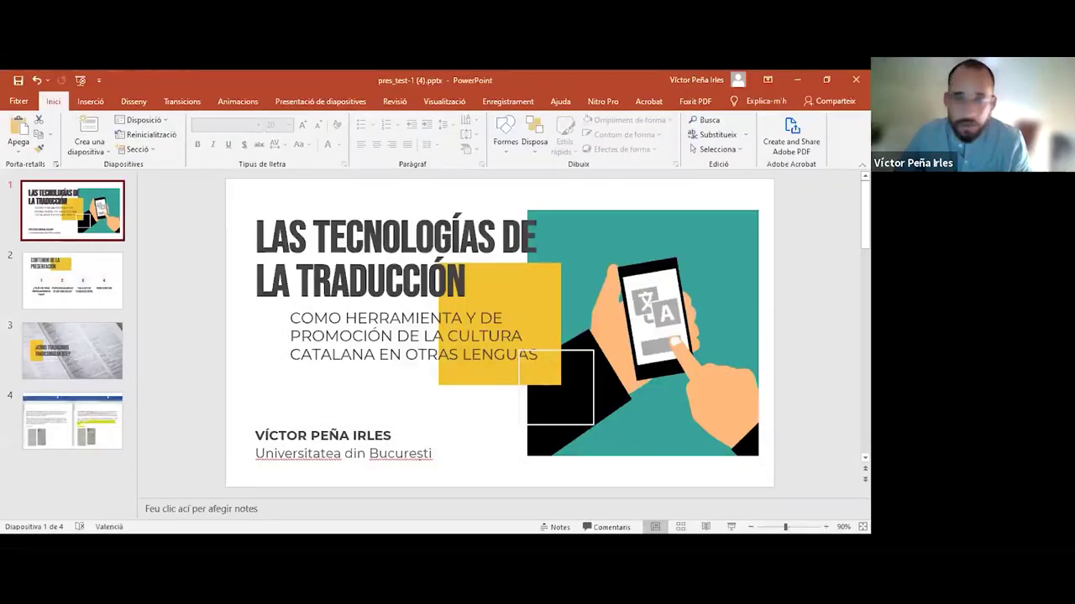